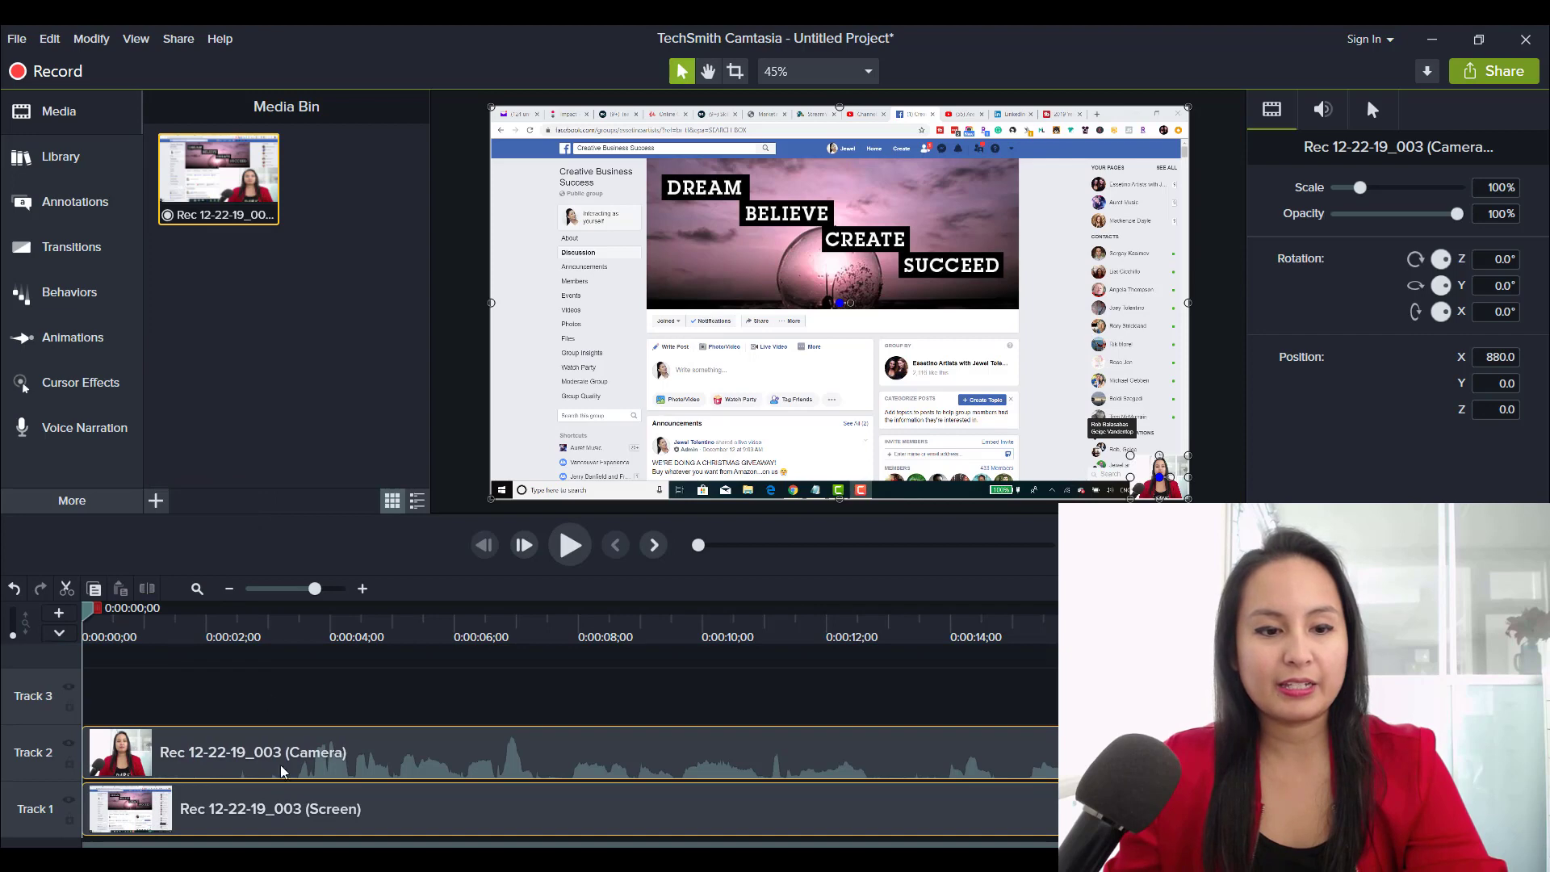
# Step: Delete the camera recording clip from Track 2
pyautogui.click(295, 756)
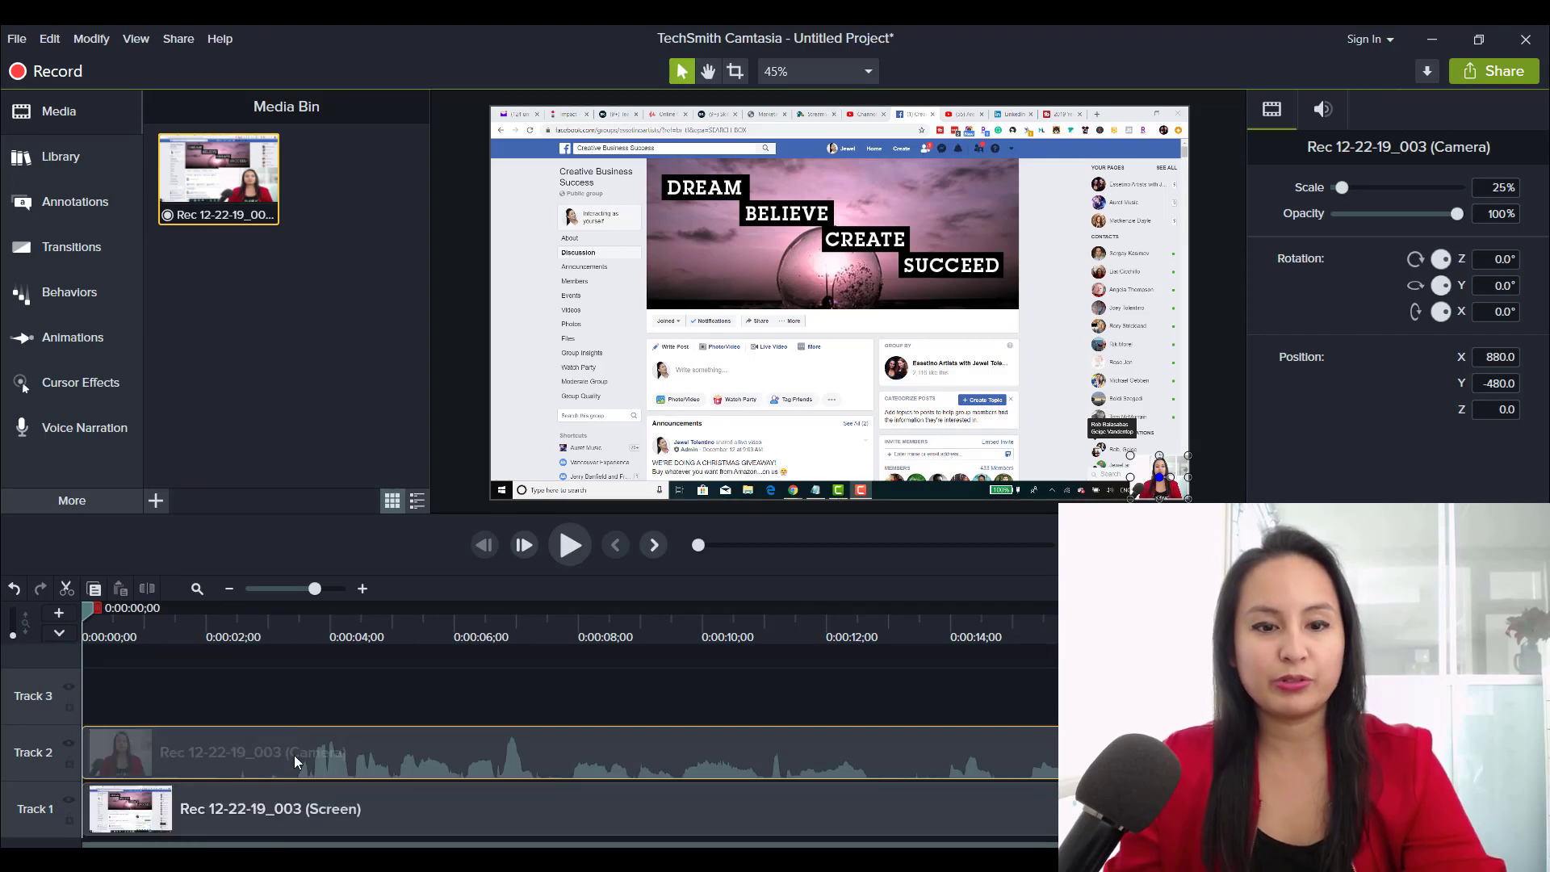
pyautogui.press('Delete')
# Step: Crop the screen recording on Track 1 to remove the browser tabs and address bar above and the Windows taskbar below
pyautogui.click(309, 815)
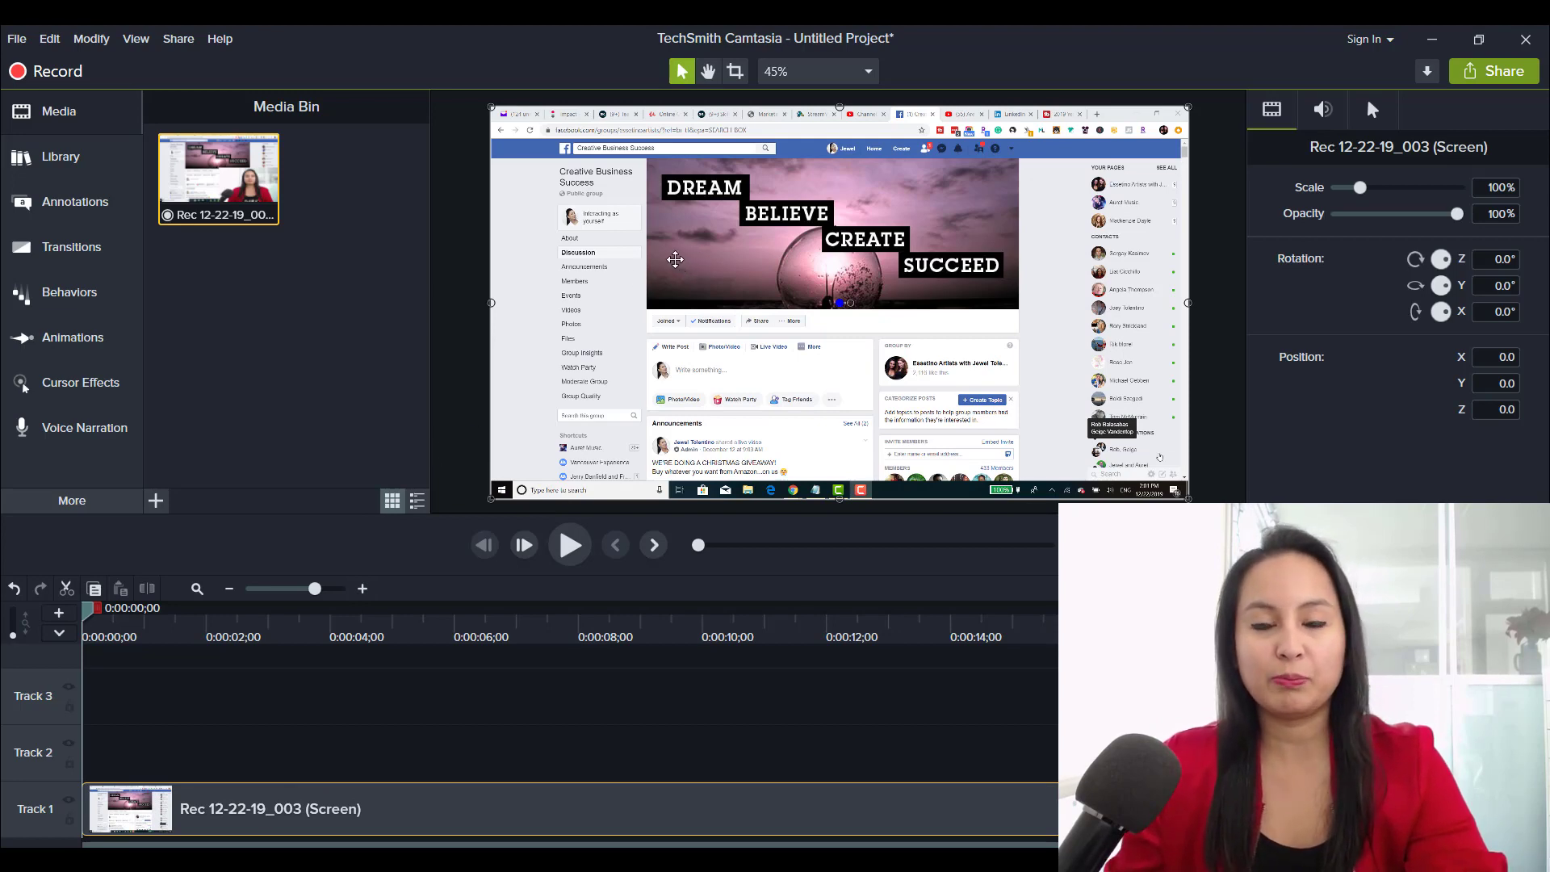
pyautogui.click(736, 72)
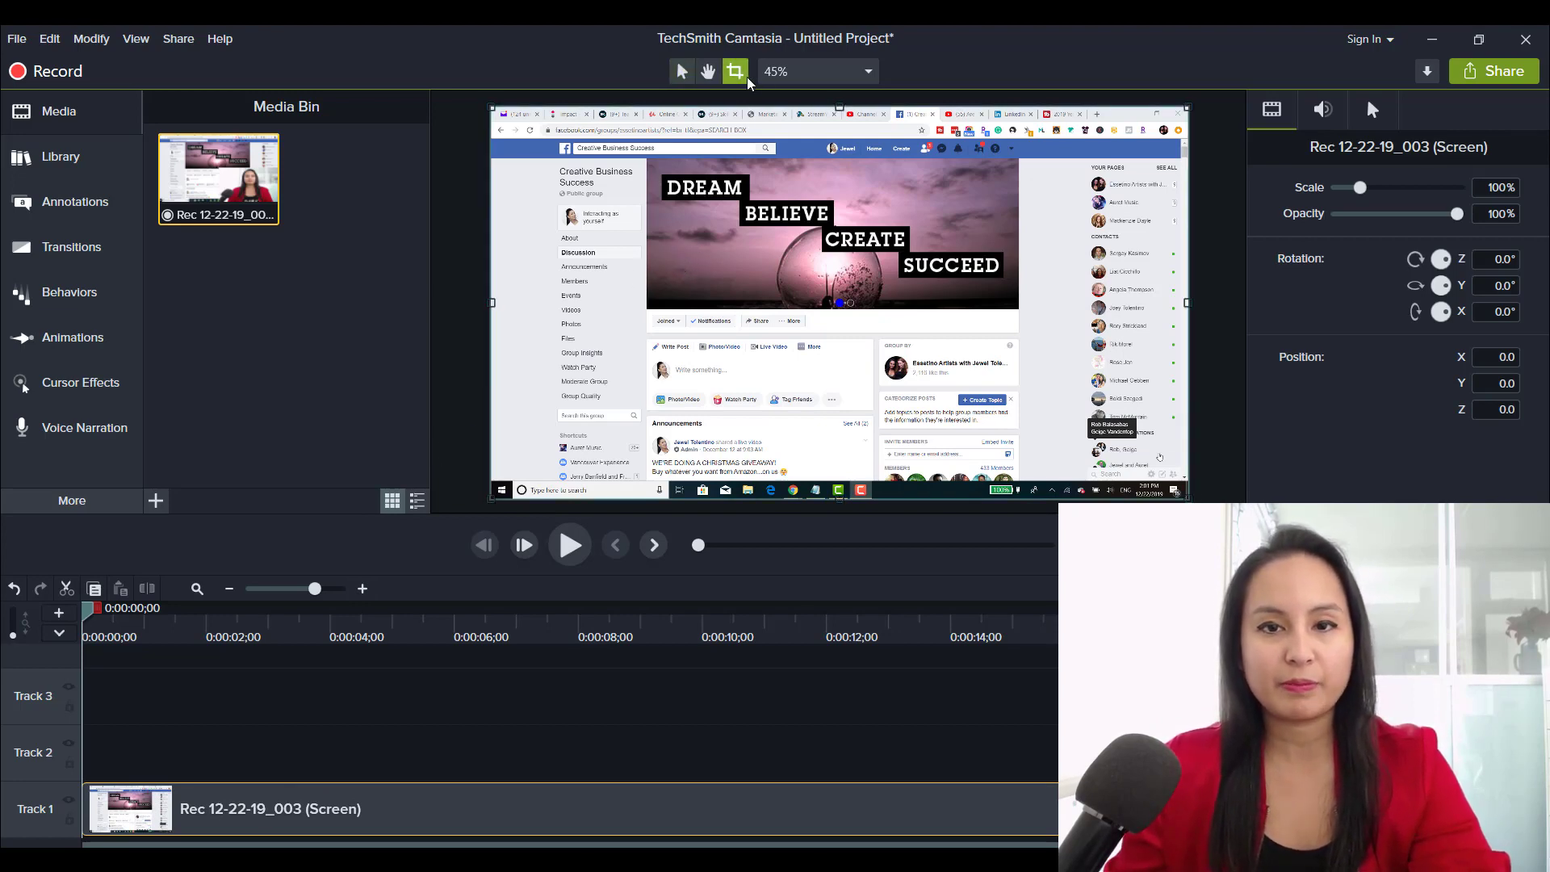
pyautogui.moveTo(839, 105); pyautogui.dragTo(839, 138)
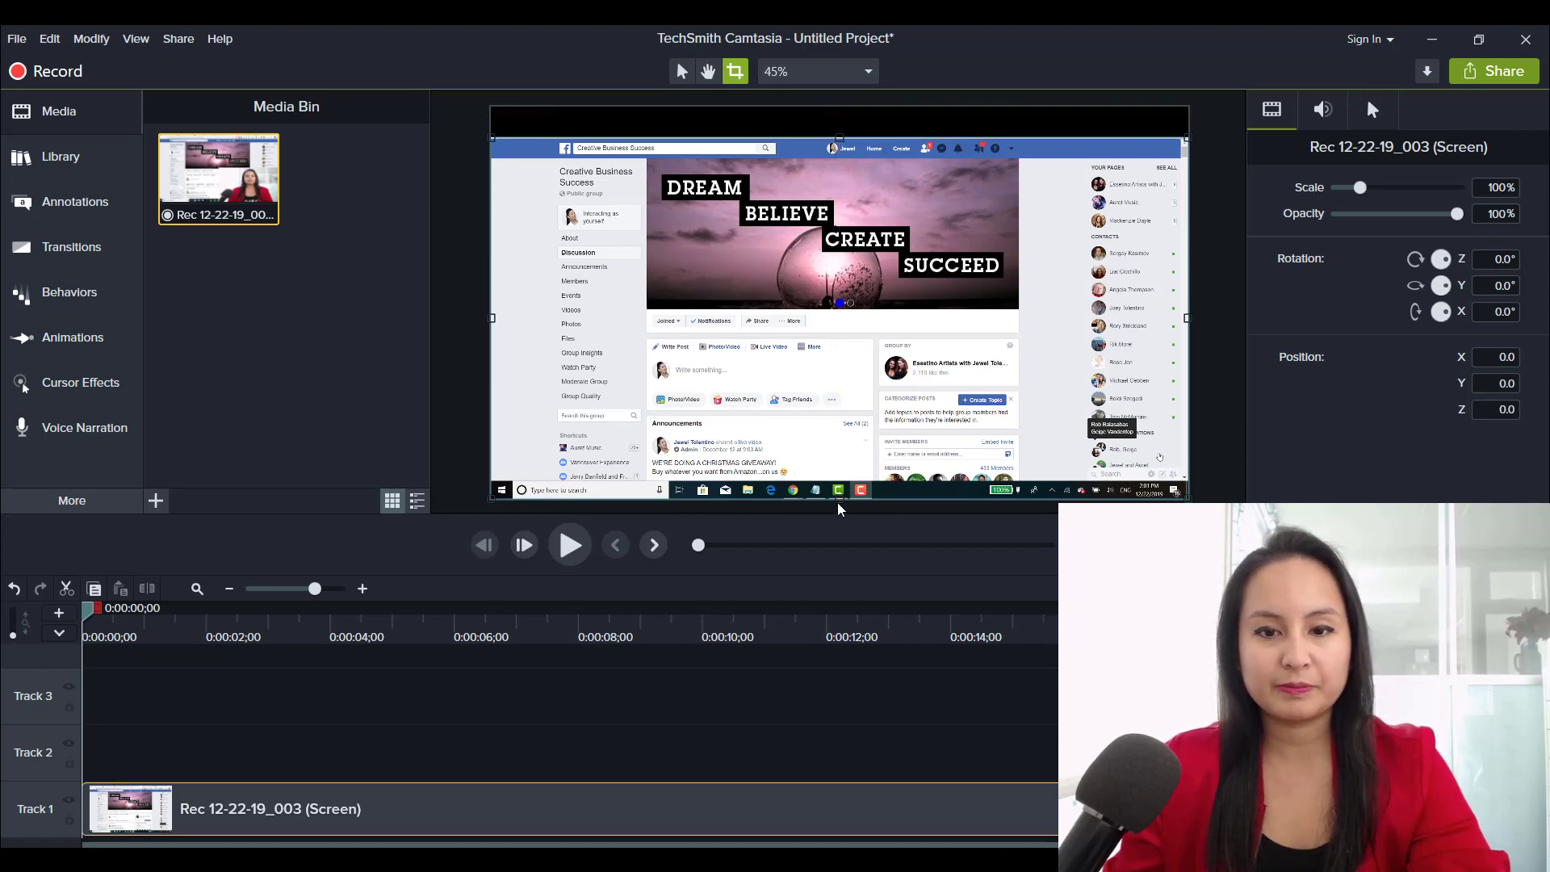
pyautogui.moveTo(838, 498); pyautogui.dragTo(840, 478)
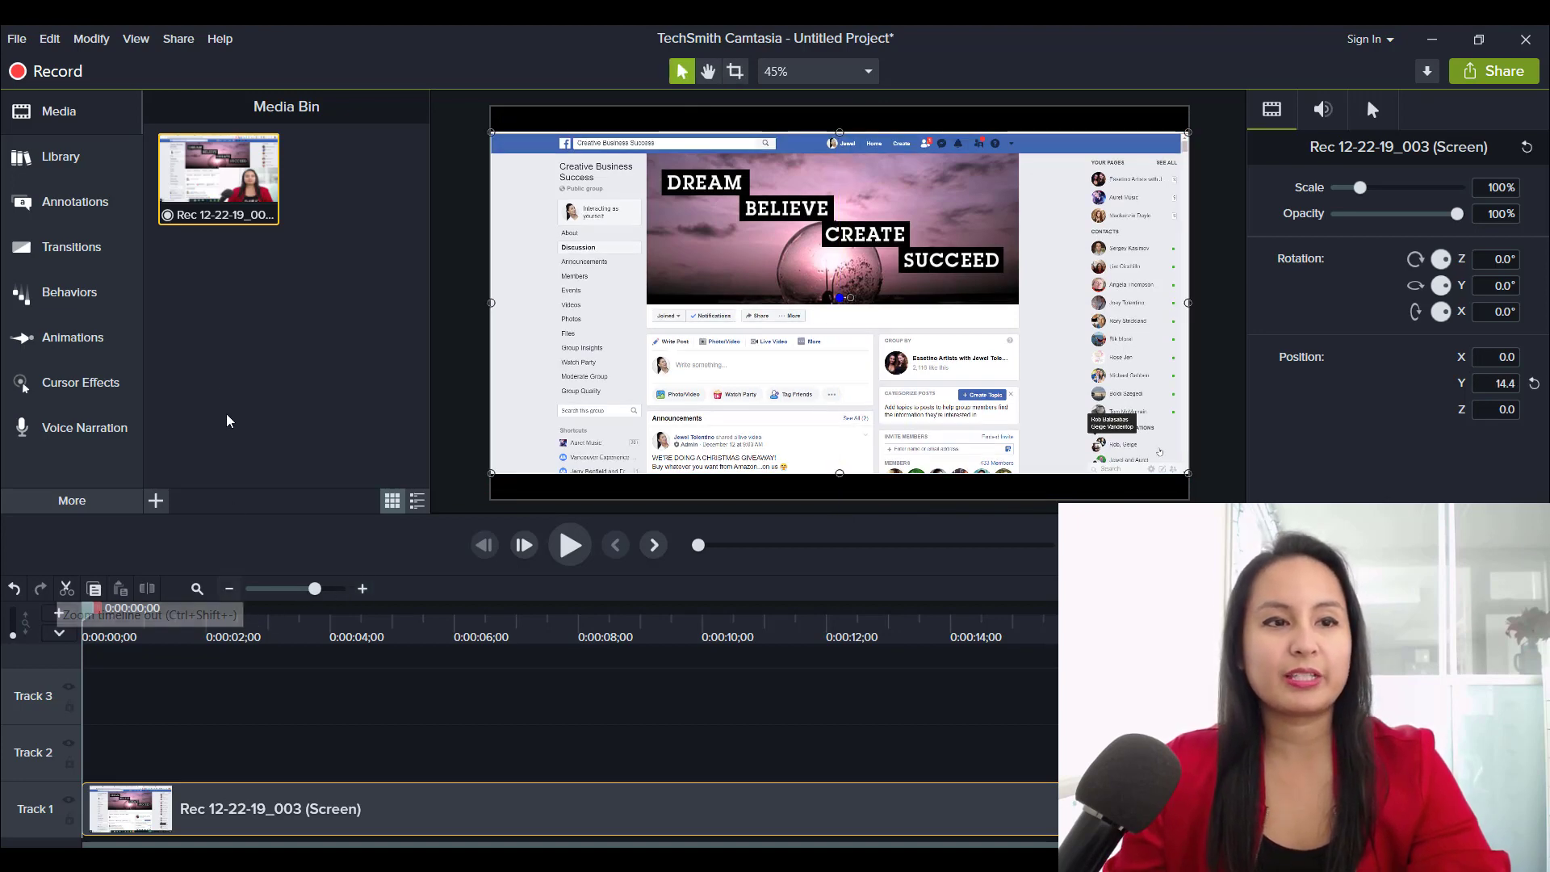
# Step: Add a Blur annotation on Track 2 at 0:00:00;26 and fit it over the group's cover image
pyautogui.click(73, 198)
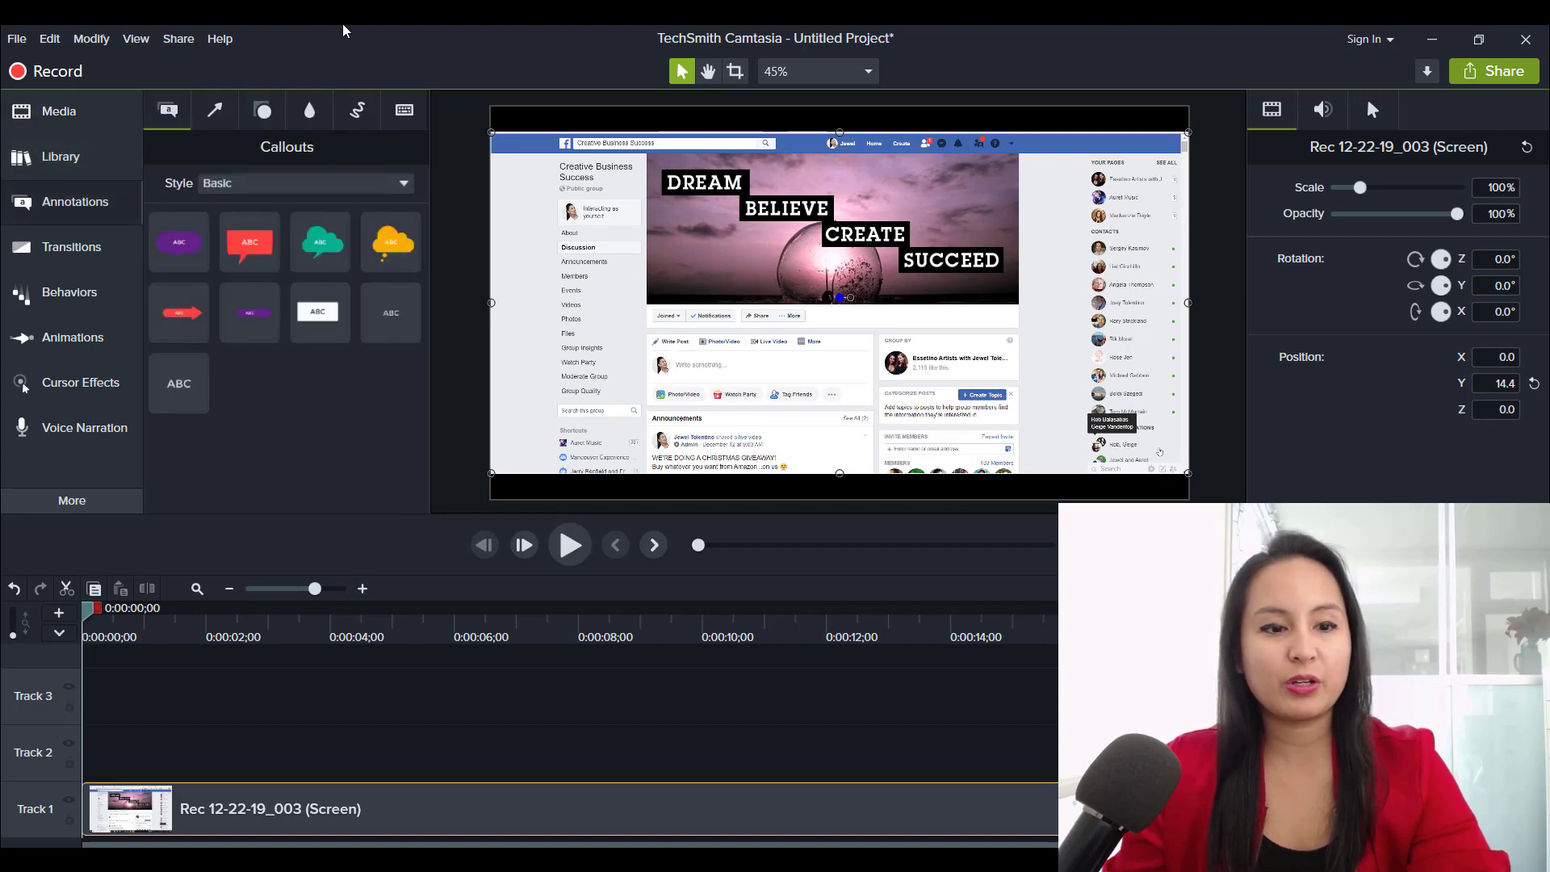
pyautogui.click(310, 111)
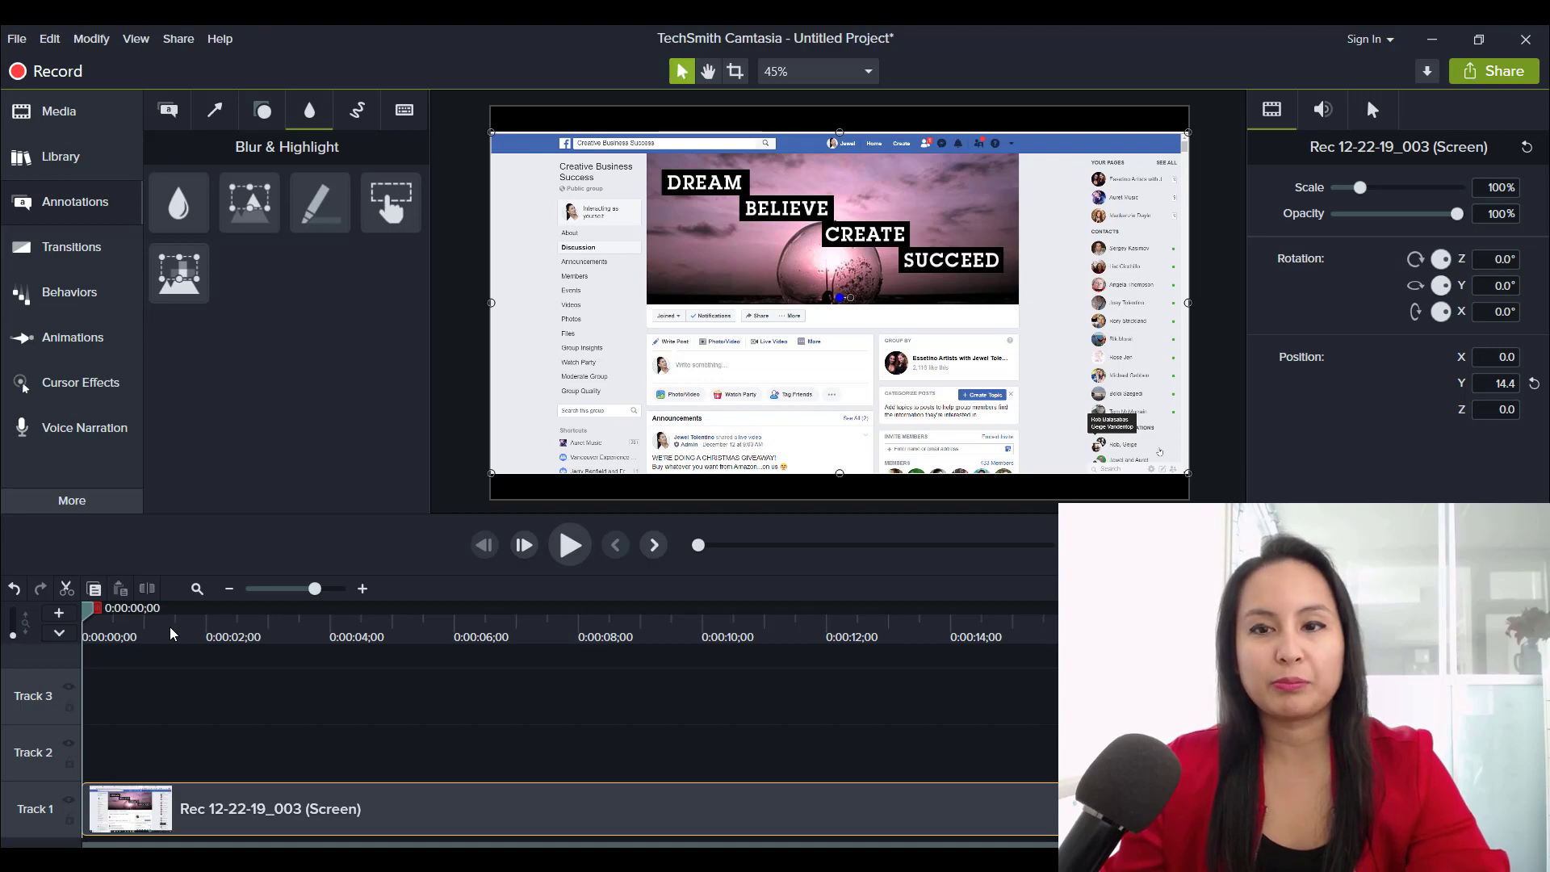
pyautogui.moveTo(171, 630); pyautogui.dragTo(2, 636)
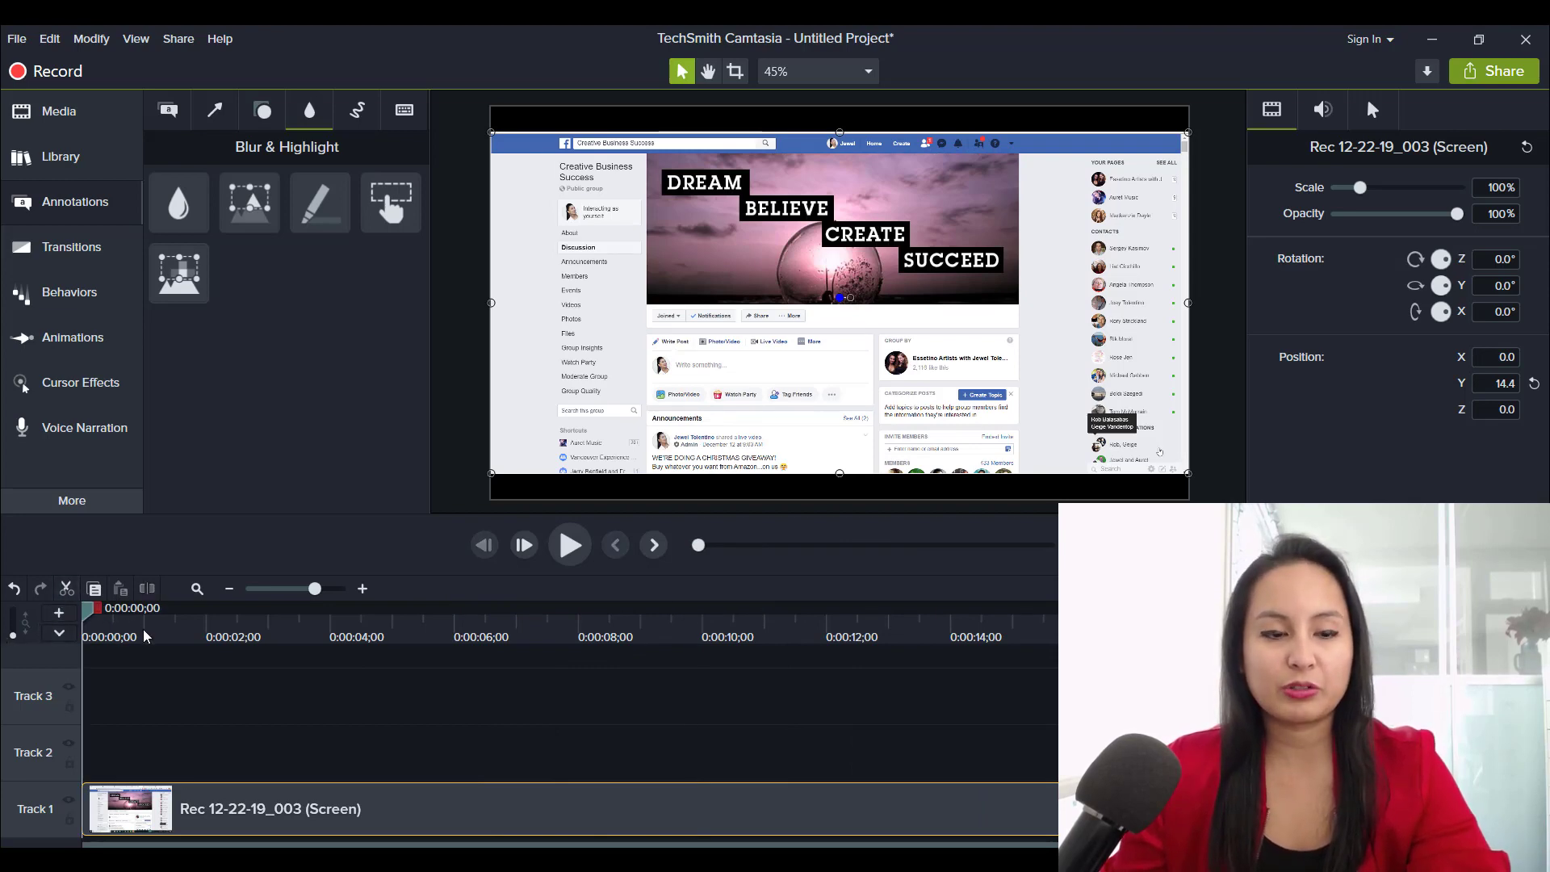
pyautogui.moveTo(146, 636); pyautogui.dragTo(183, 638)
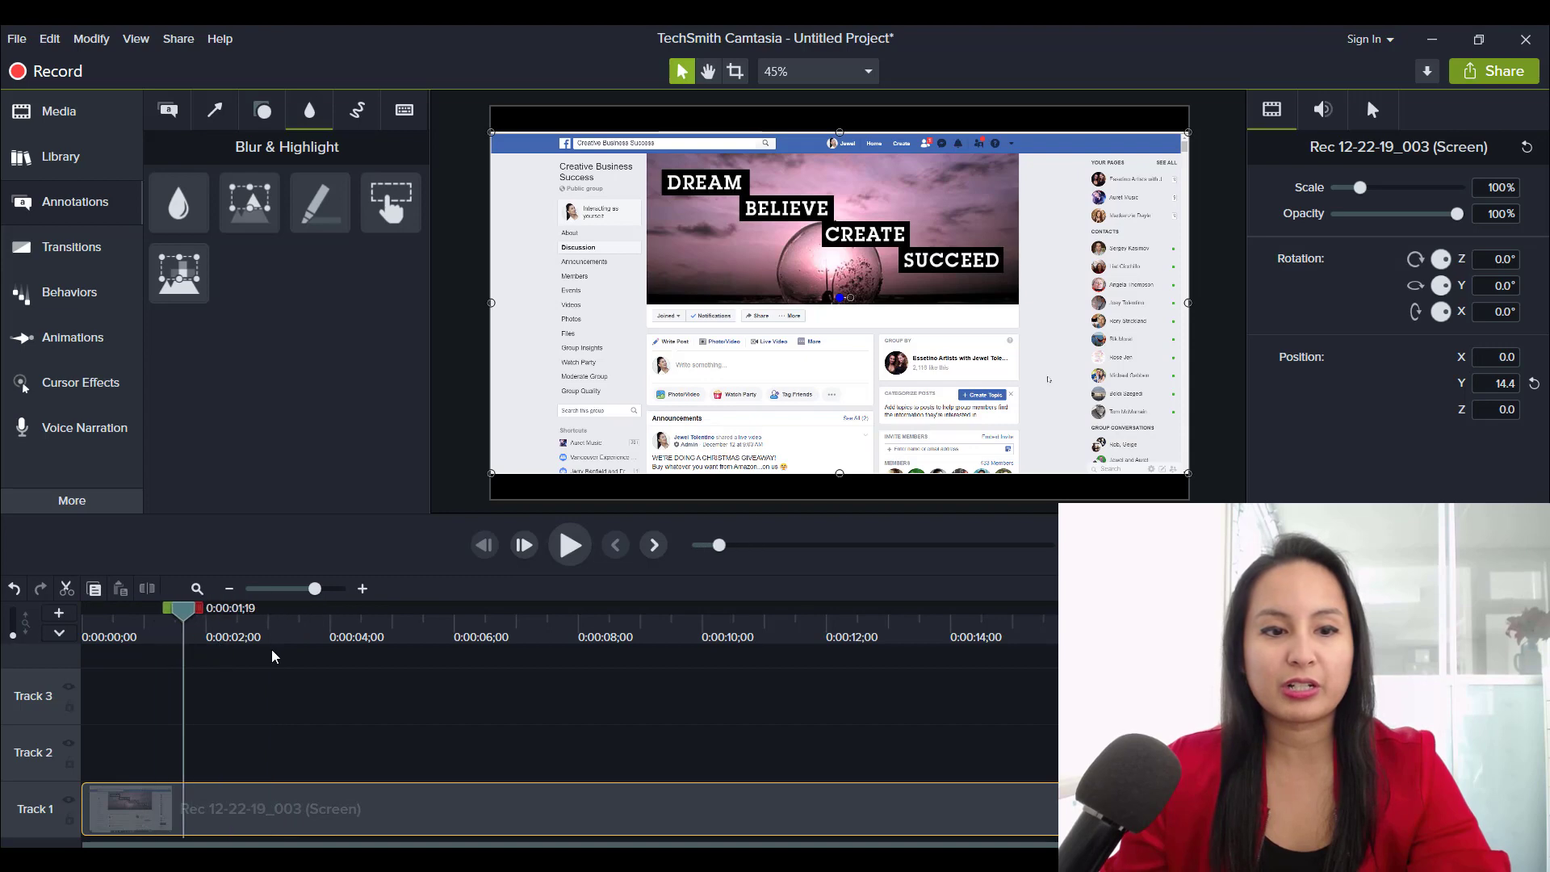
pyautogui.moveTo(273, 656); pyautogui.dragTo(137, 667)
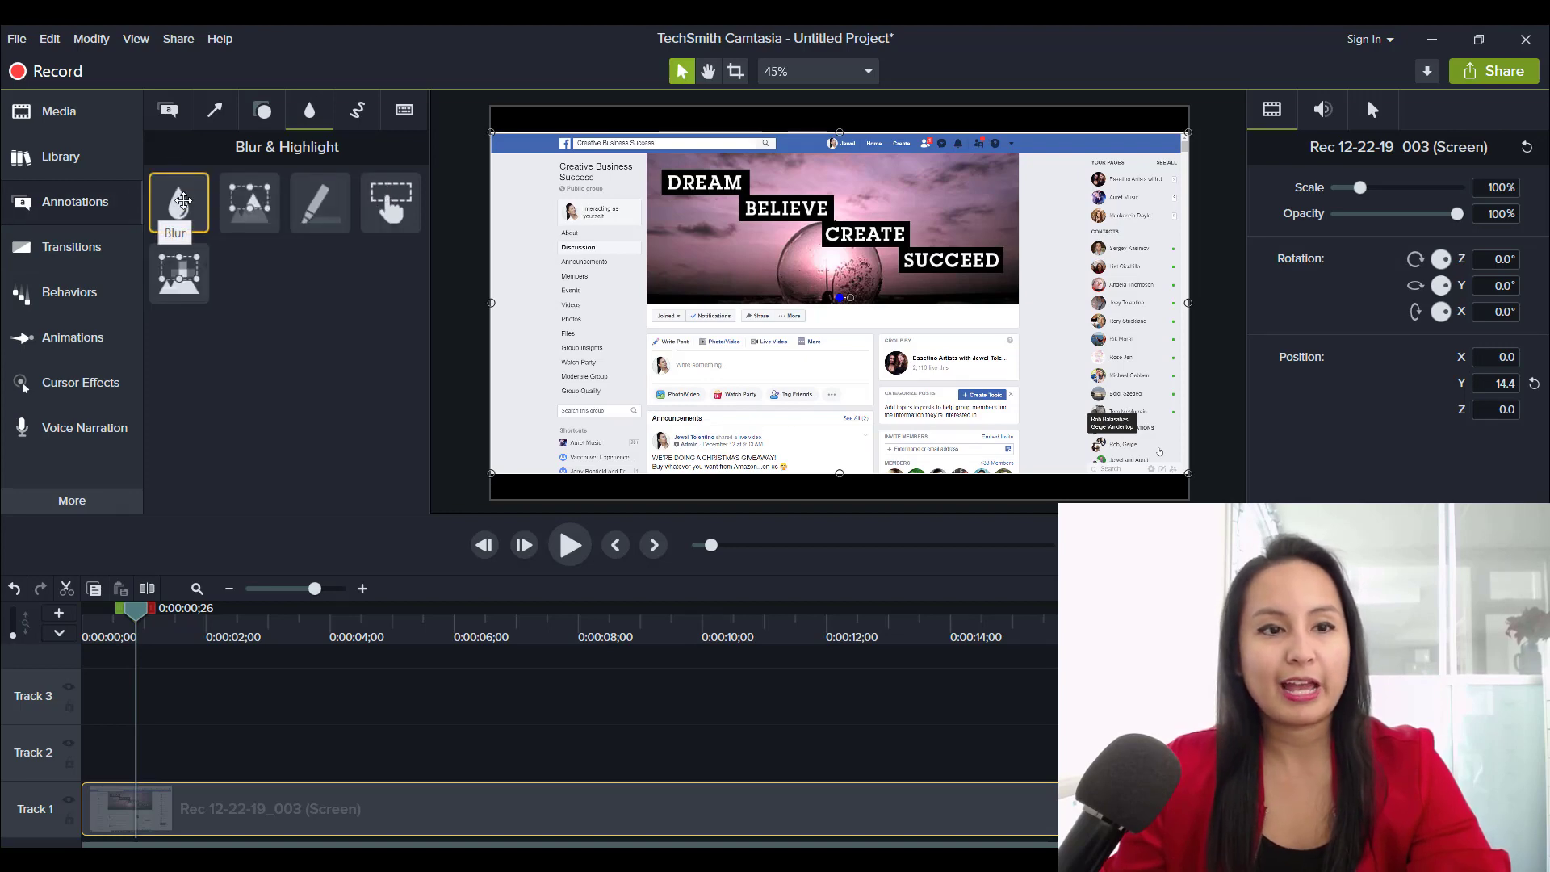
pyautogui.moveTo(177, 199); pyautogui.dragTo(129, 738)
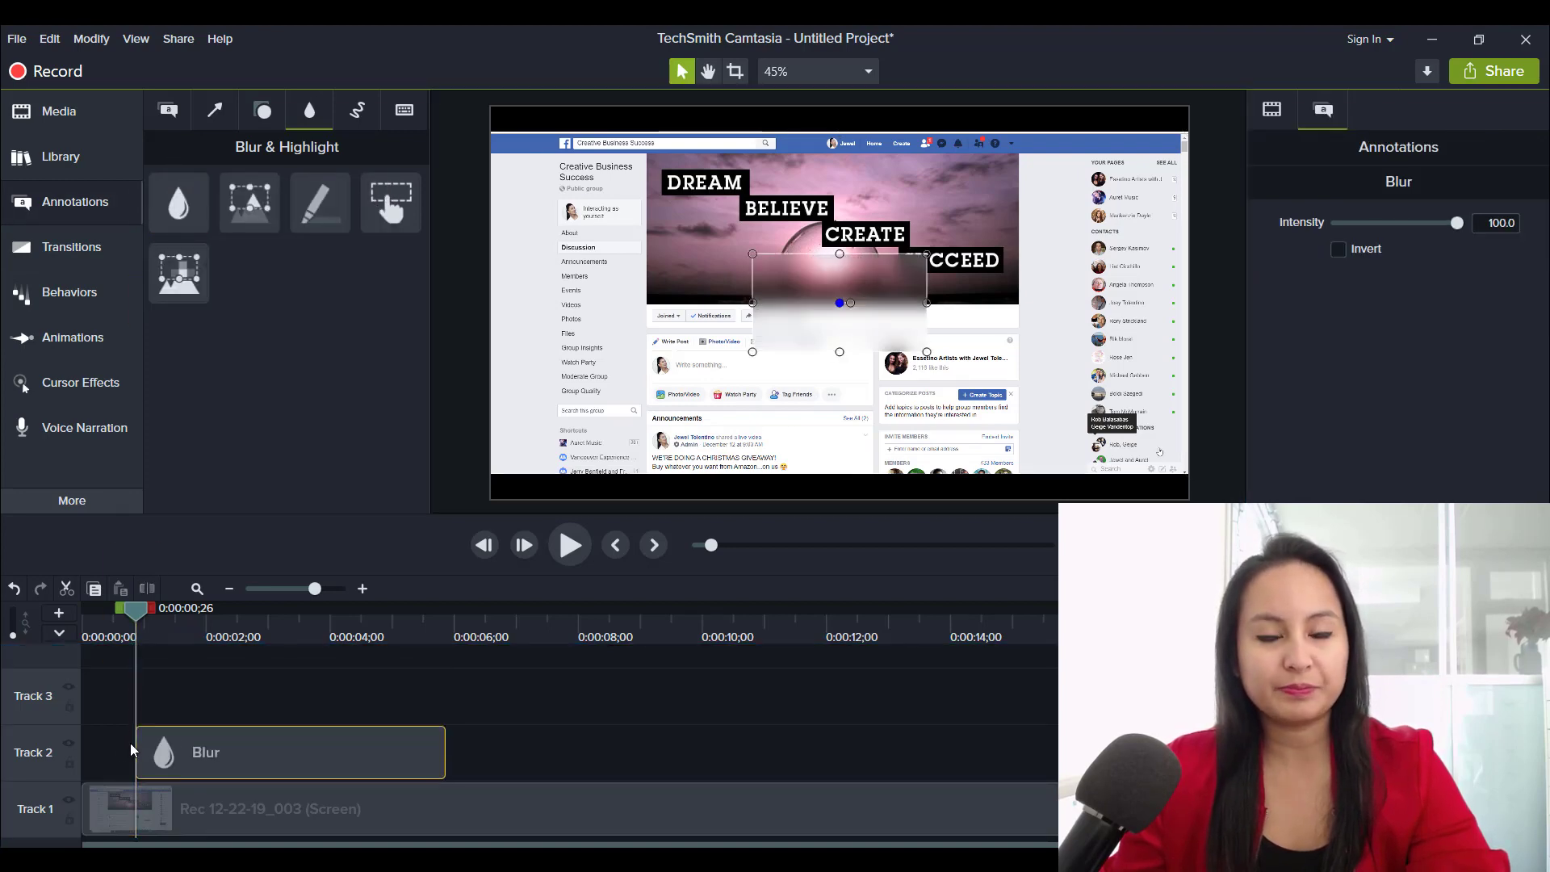
pyautogui.moveTo(798, 330); pyautogui.dragTo(691, 229)
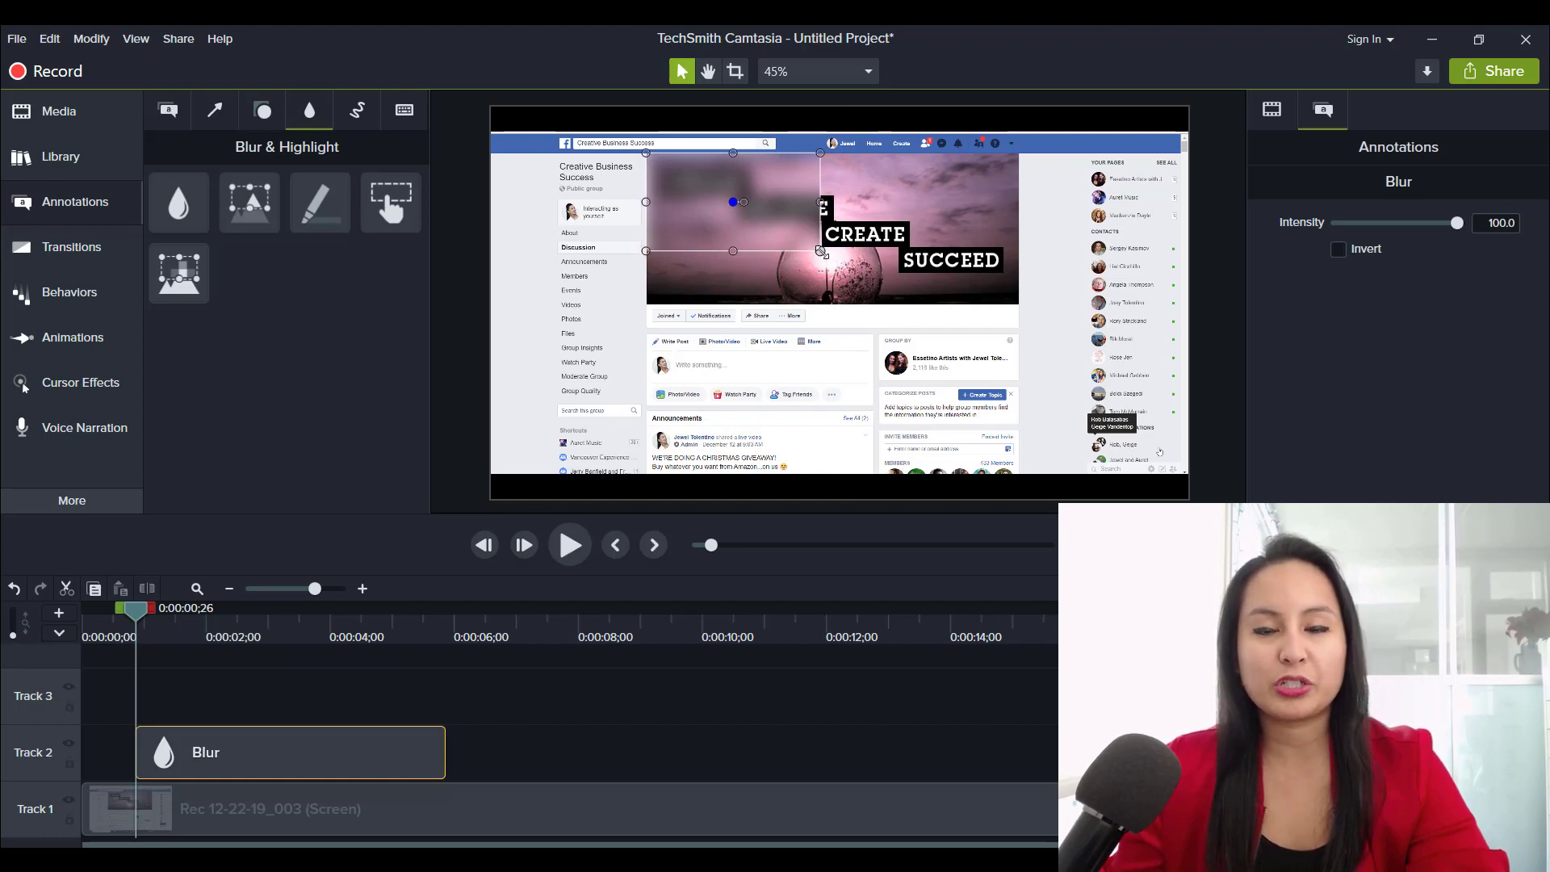
pyautogui.moveTo(821, 252); pyautogui.dragTo(1020, 304)
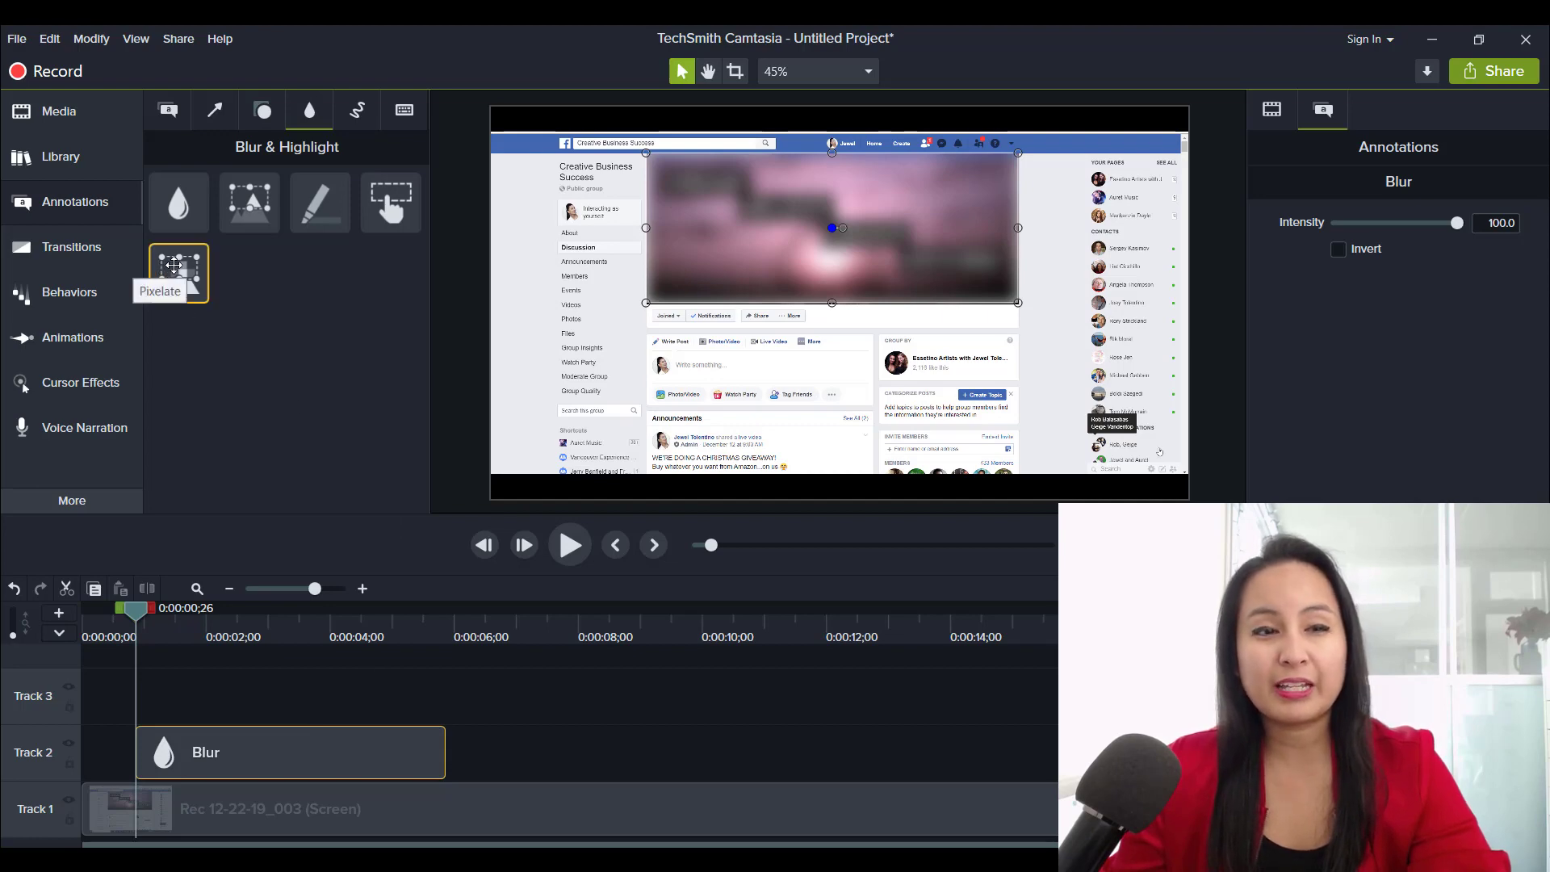
# Step: Add a Pixelate annotation on Track 3 starting together with the blur, and fit it over the group's cover image
pyautogui.moveTo(174, 265)
pyautogui.mouseDown()
pyautogui.moveTo(204, 477)
pyautogui.moveTo(136, 705)
pyautogui.mouseUp()
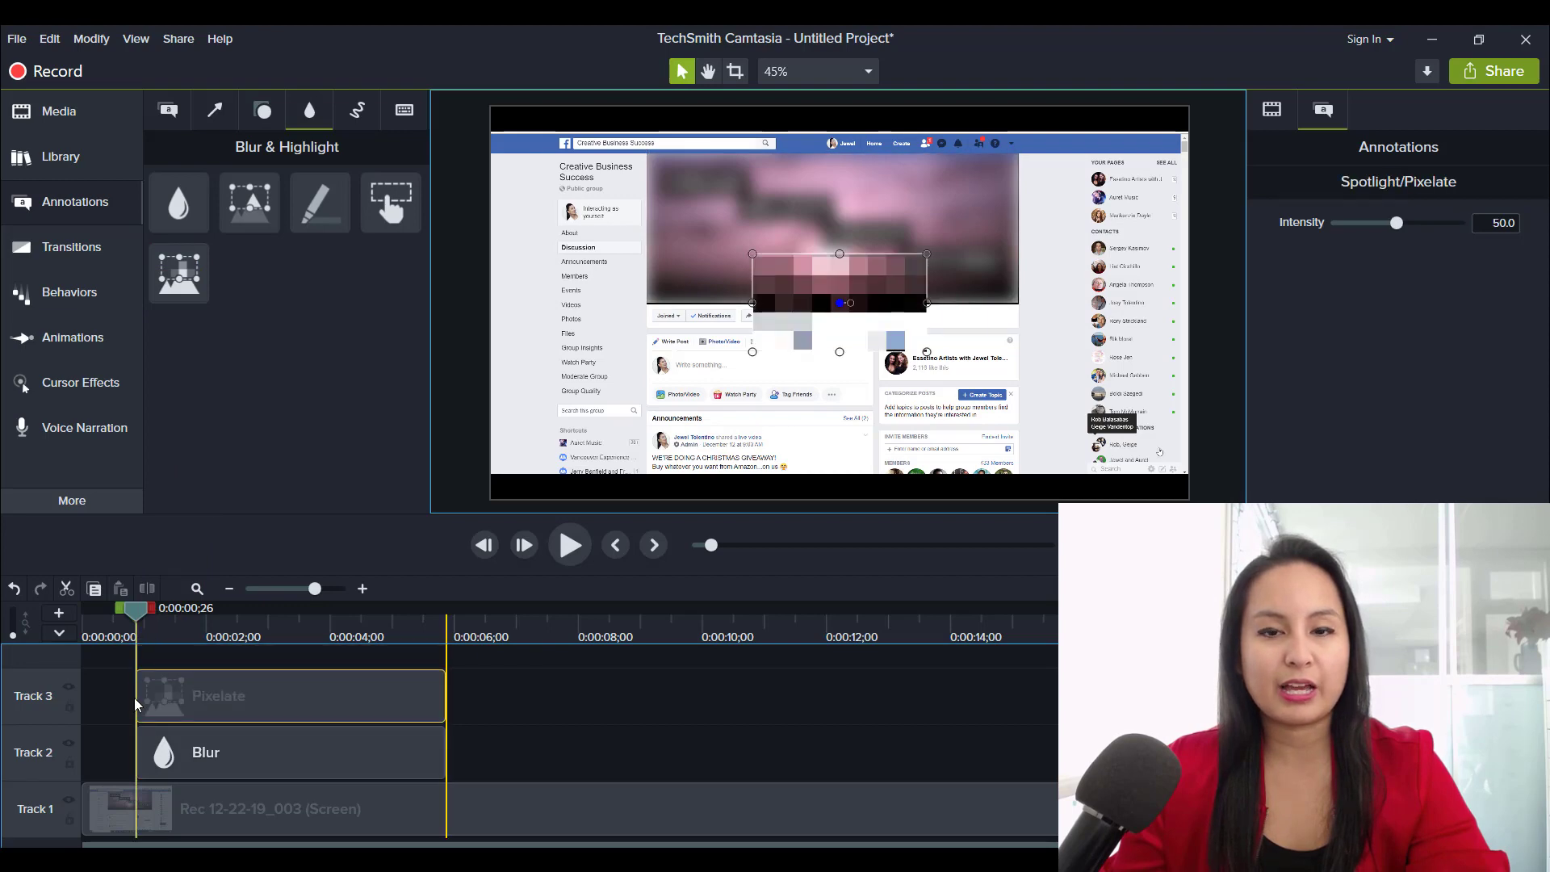
pyautogui.moveTo(750, 254); pyautogui.dragTo(646, 152)
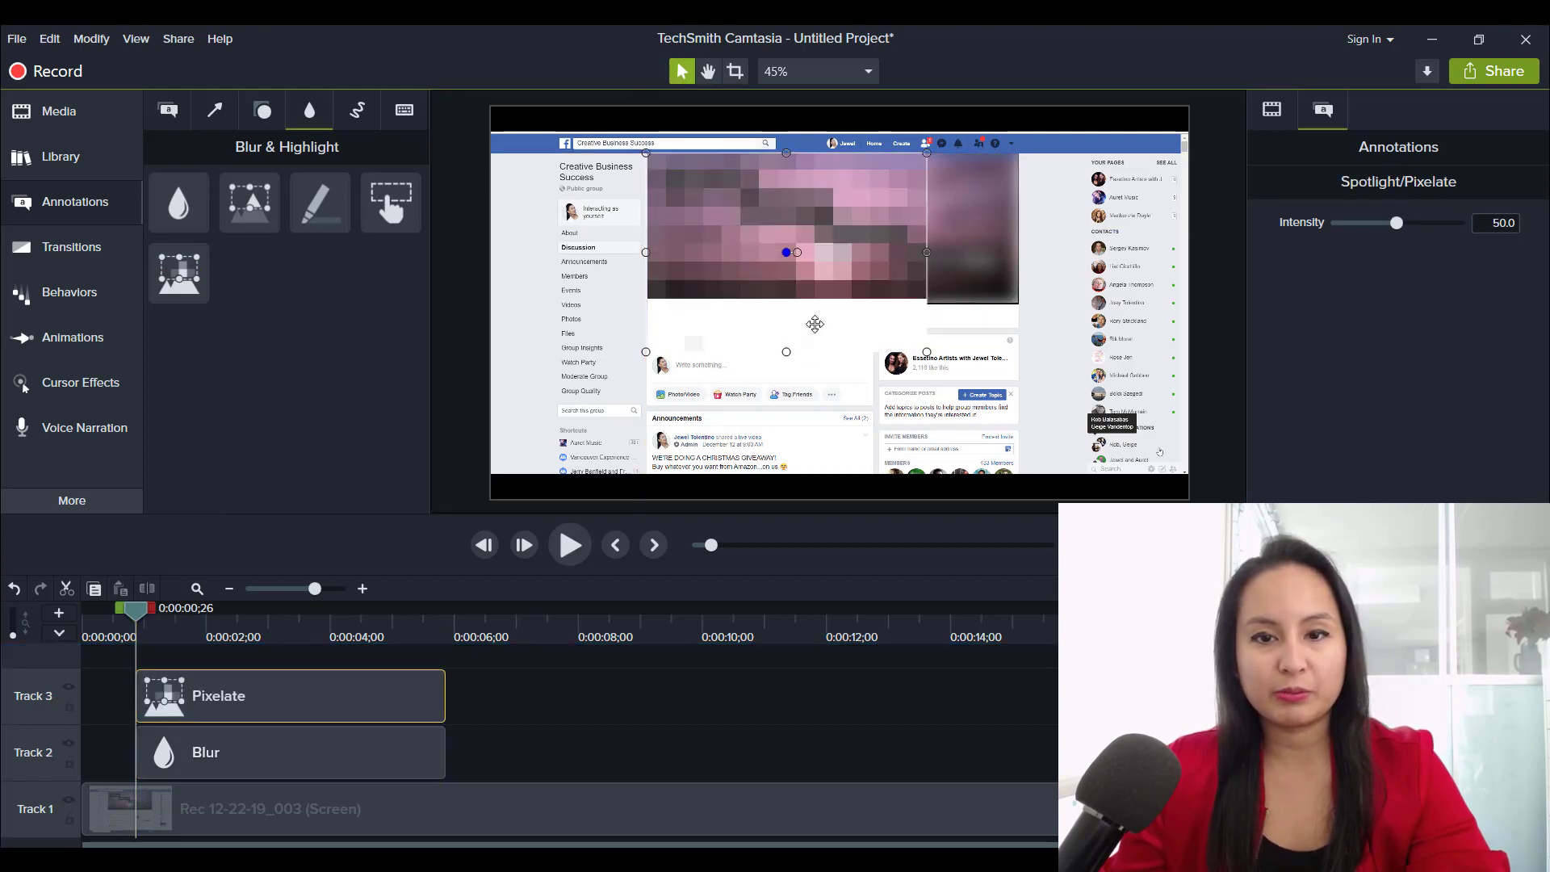
pyautogui.moveTo(785, 352); pyautogui.dragTo(786, 303)
pyautogui.moveTo(926, 303); pyautogui.dragTo(1018, 303)
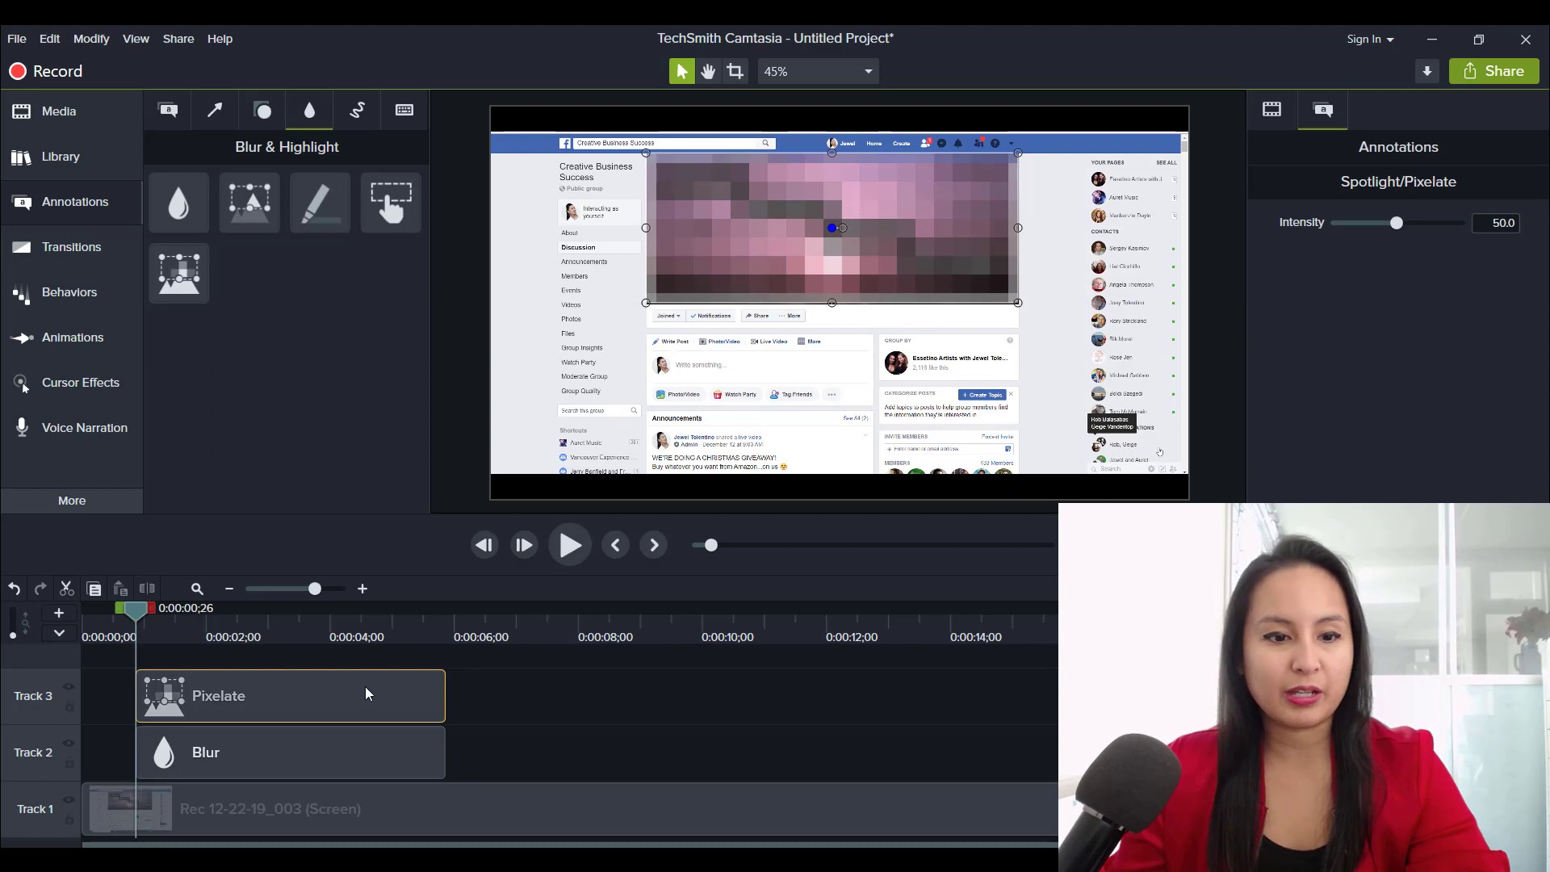
# Step: Move the Pixelate clip along Track 3 so it starts after the blur ends, at about 6.7 seconds
pyautogui.moveTo(322, 761); pyautogui.dragTo(683, 795)
pyautogui.moveTo(135, 614)
pyautogui.mouseDown()
pyautogui.moveTo(374, 636)
pyautogui.moveTo(221, 660)
pyautogui.moveTo(159, 625)
pyautogui.mouseUp()
pyautogui.moveTo(570, 737); pyautogui.dragTo(209, 751)
pyautogui.moveTo(197, 692); pyautogui.dragTo(548, 705)
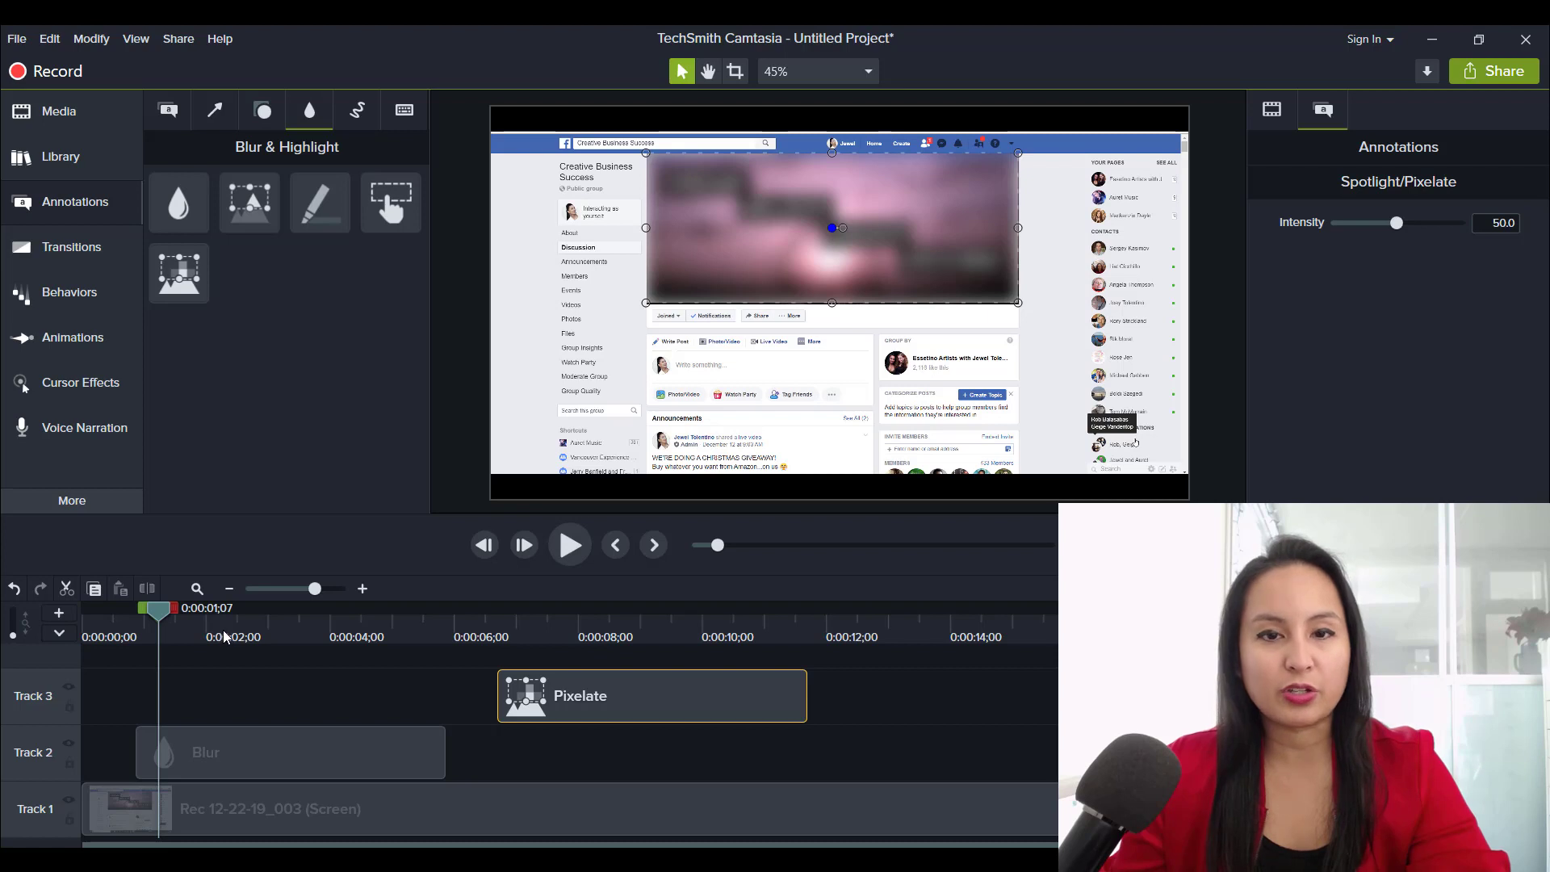
# Step: Preview the two effects, and at 0:00:07;05 shrink the Pixelate region onto the upper part of the group's navigation sidebar
pyautogui.moveTo(225, 637); pyautogui.dragTo(251, 635)
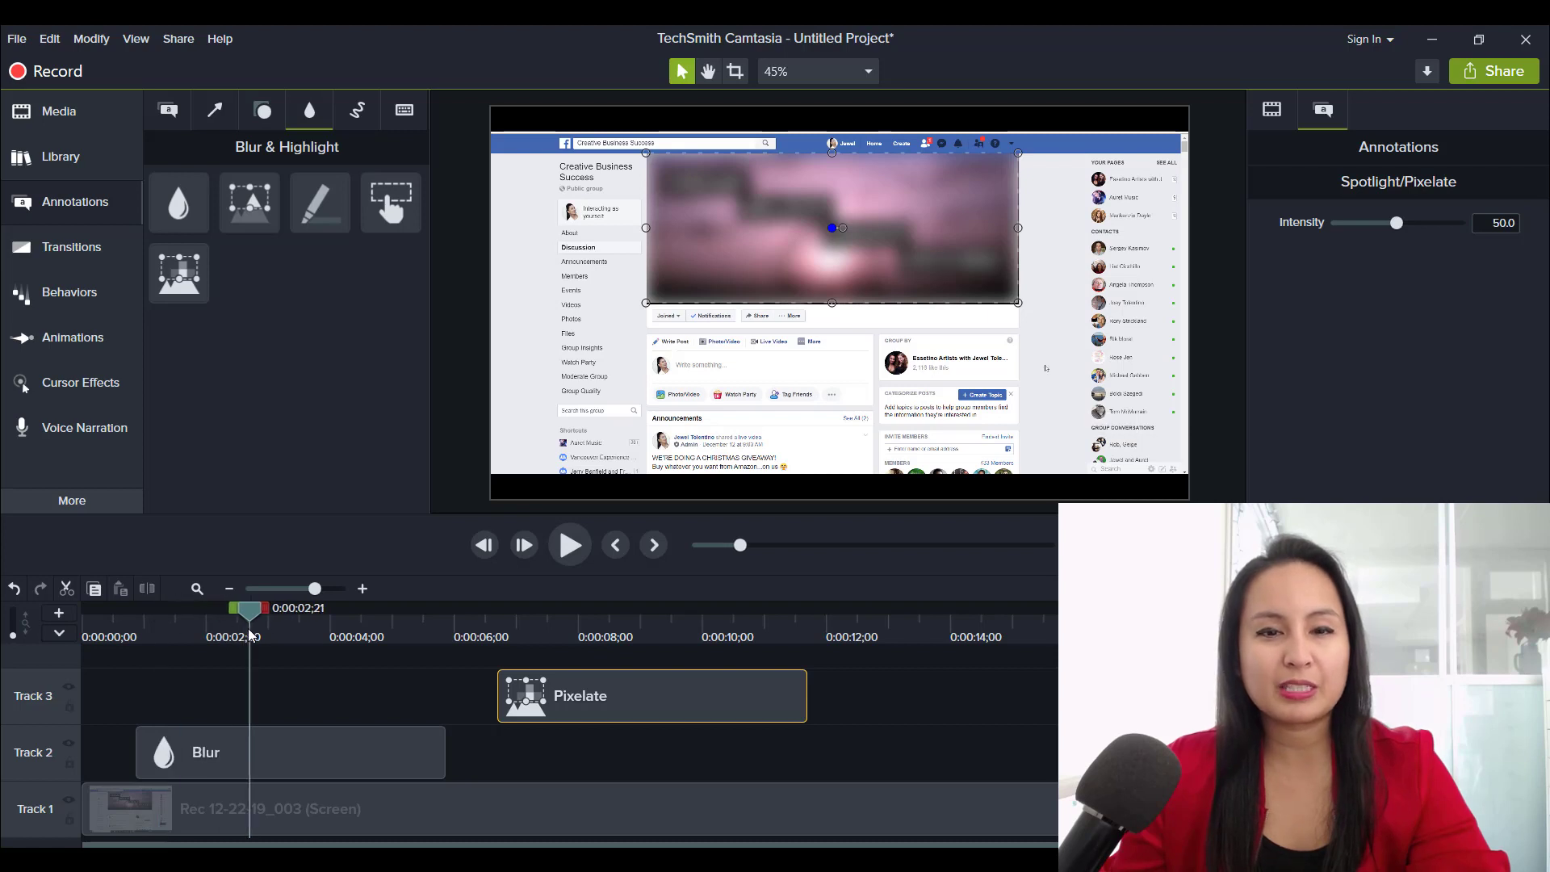
pyautogui.click(547, 639)
pyautogui.moveTo(546, 639); pyautogui.dragTo(525, 638)
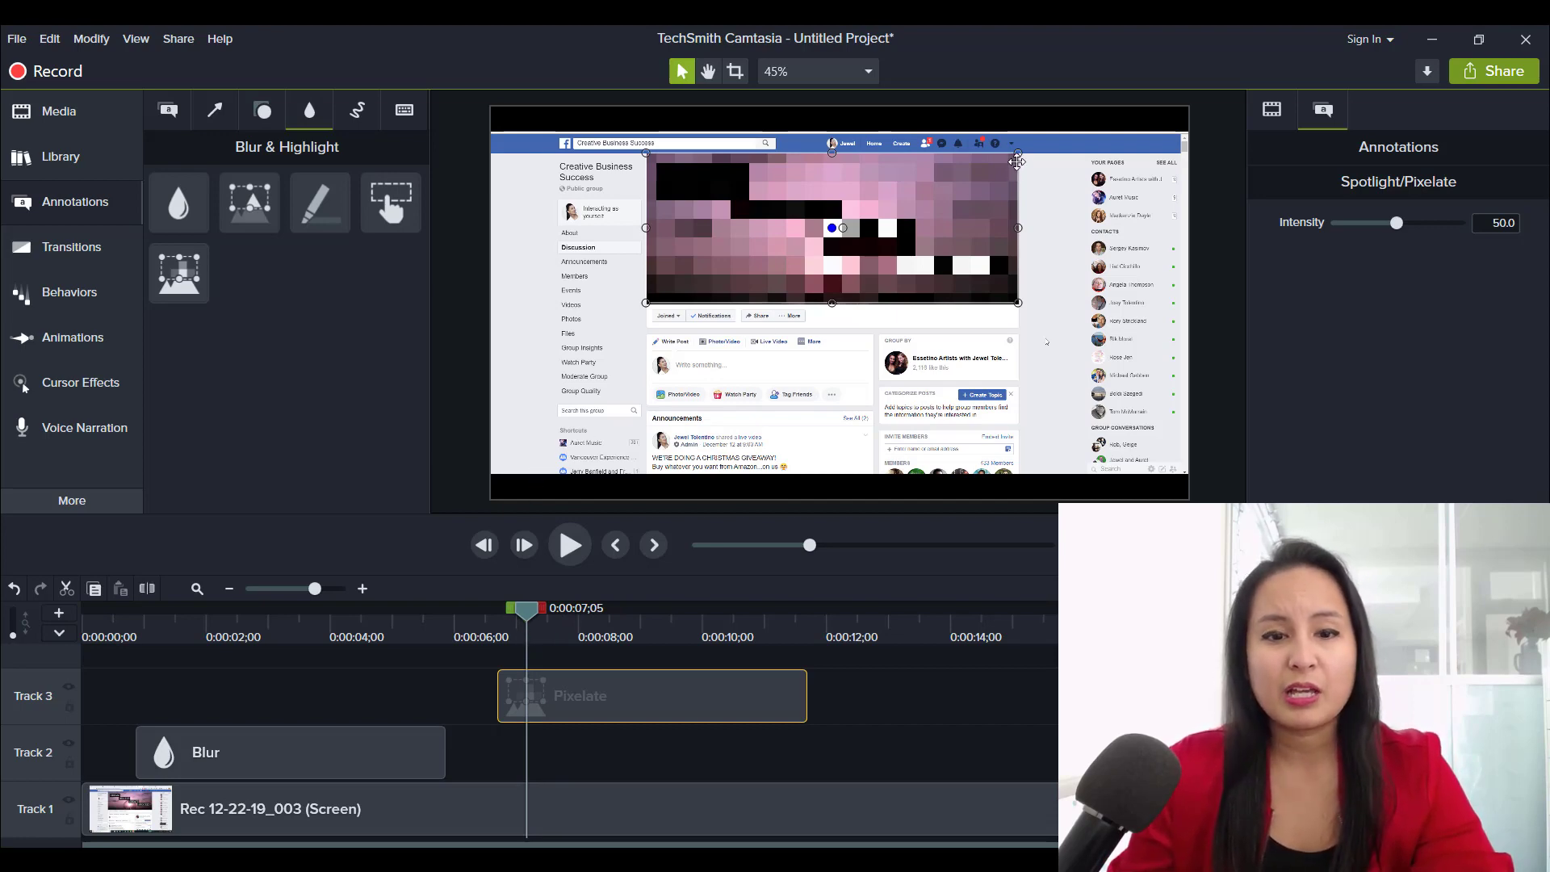
pyautogui.moveTo(1019, 152); pyautogui.dragTo(640, 301)
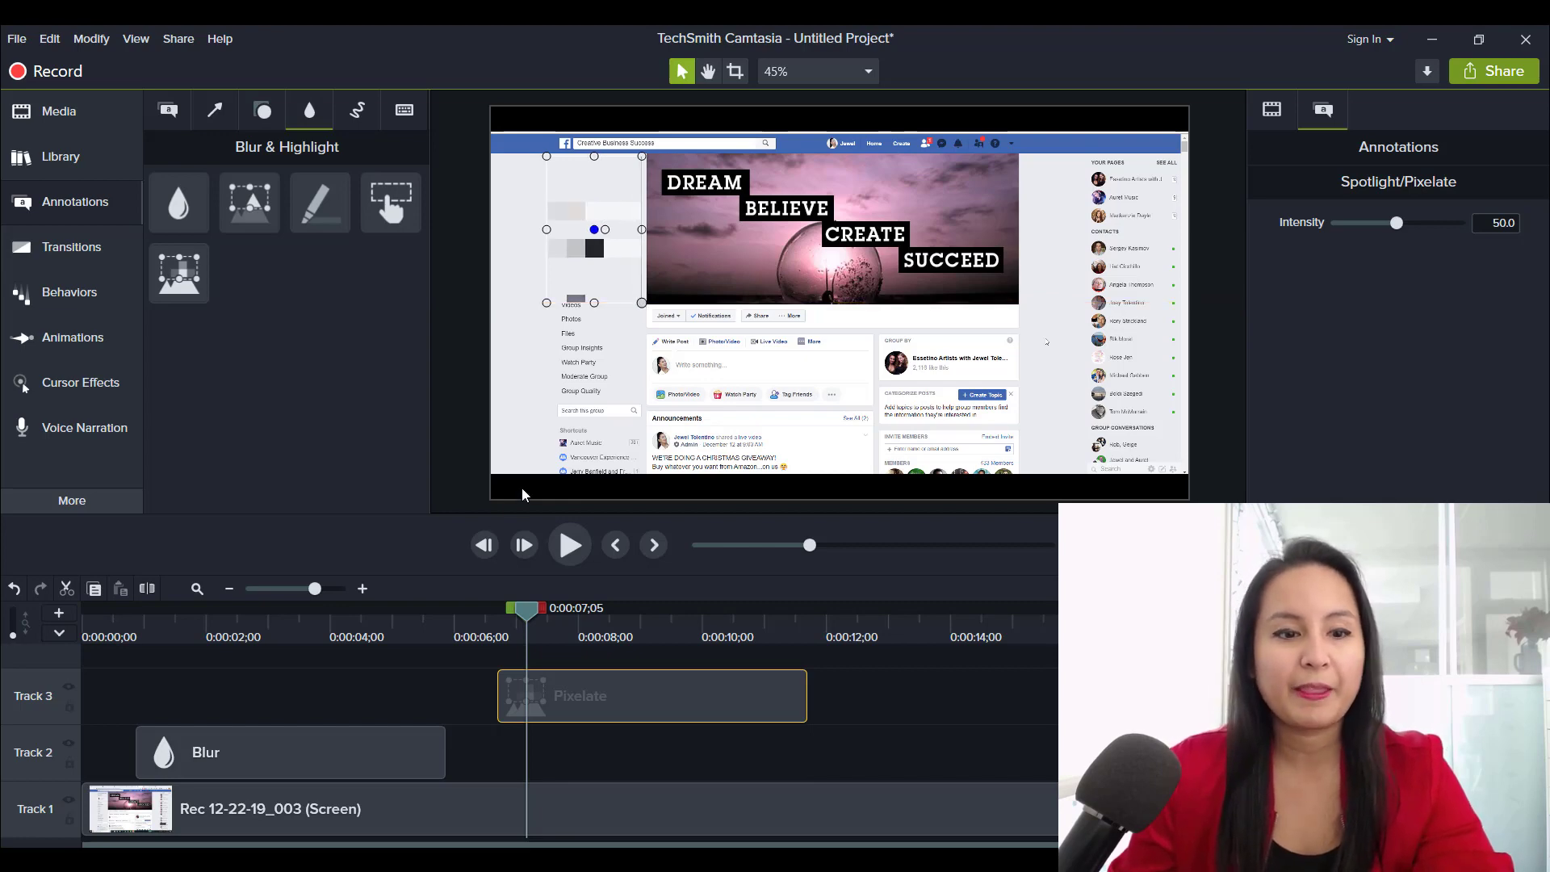
# Step: Trim about half a second off the end of the Track 2 Blur clip and move the Pixelate clip to about 8.5 seconds
pyautogui.click(343, 639)
pyautogui.moveTo(343, 643)
pyautogui.mouseDown()
pyautogui.moveTo(226, 648)
pyautogui.moveTo(311, 665)
pyautogui.moveTo(491, 652)
pyautogui.moveTo(583, 665)
pyautogui.moveTo(445, 657)
pyautogui.moveTo(577, 663)
pyautogui.moveTo(467, 680)
pyautogui.moveTo(337, 669)
pyautogui.mouseUp()
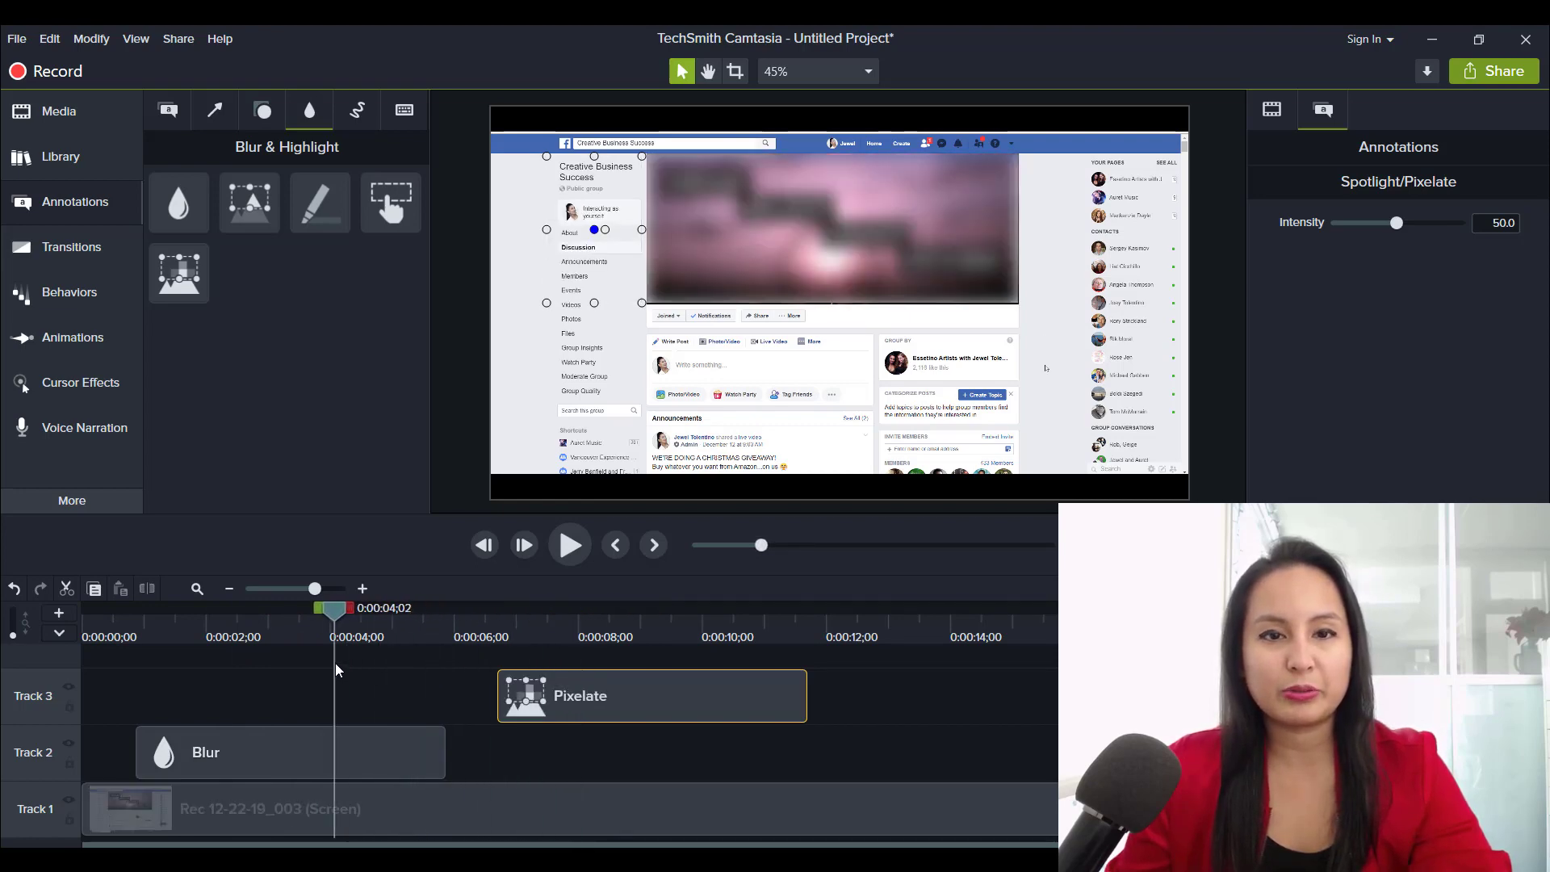
pyautogui.click(418, 699)
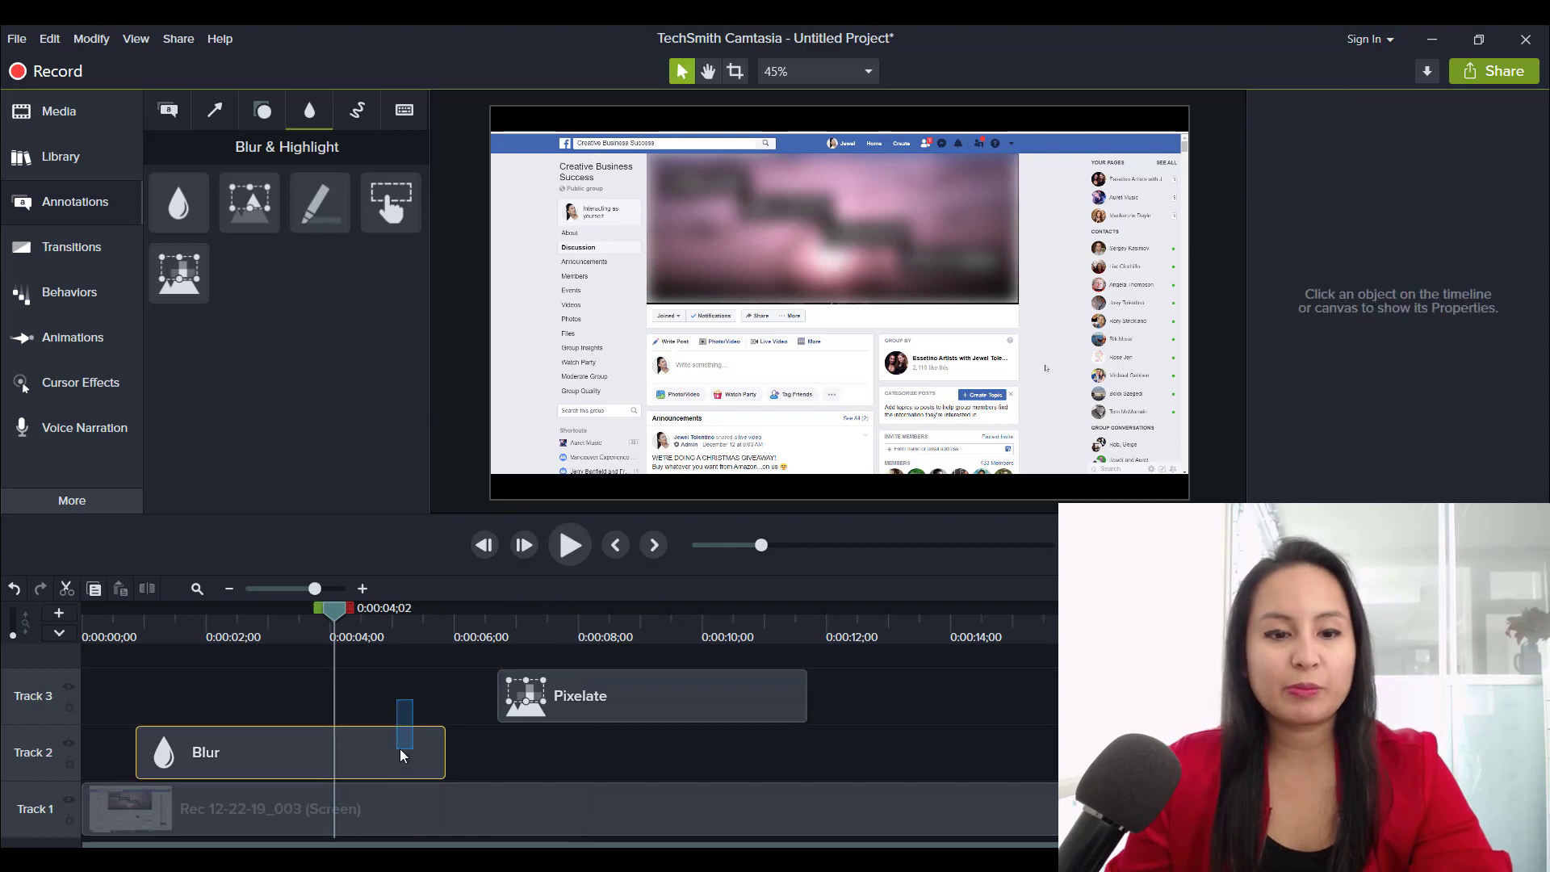
pyautogui.click(401, 746)
pyautogui.moveTo(444, 758)
pyautogui.mouseDown()
pyautogui.moveTo(529, 759)
pyautogui.moveTo(366, 757)
pyautogui.moveTo(415, 766)
pyautogui.mouseUp()
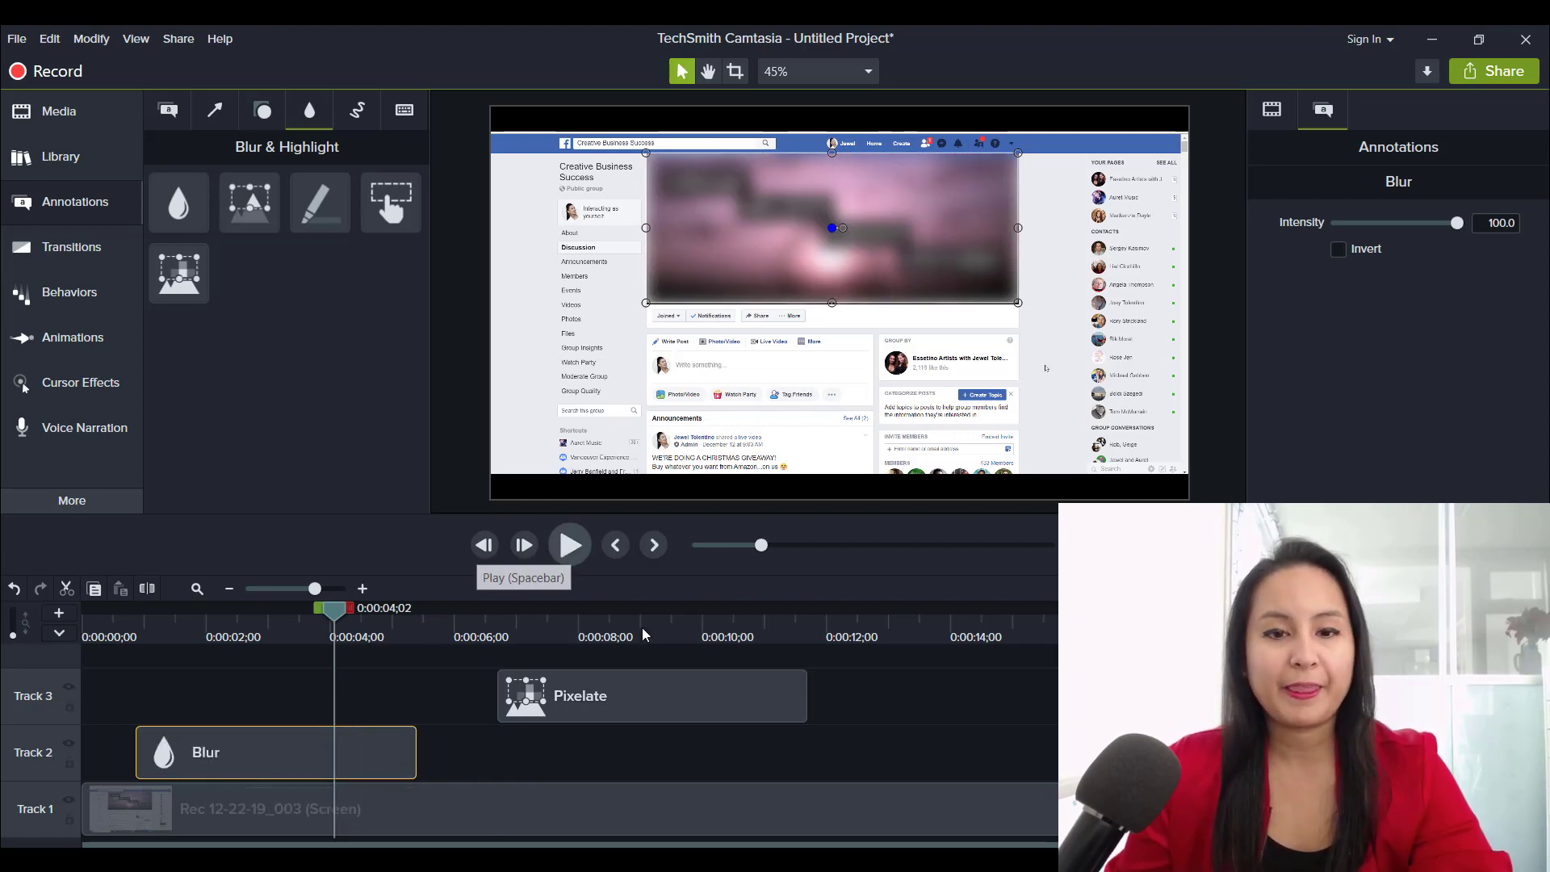
pyautogui.moveTo(585, 696); pyautogui.dragTo(641, 695)
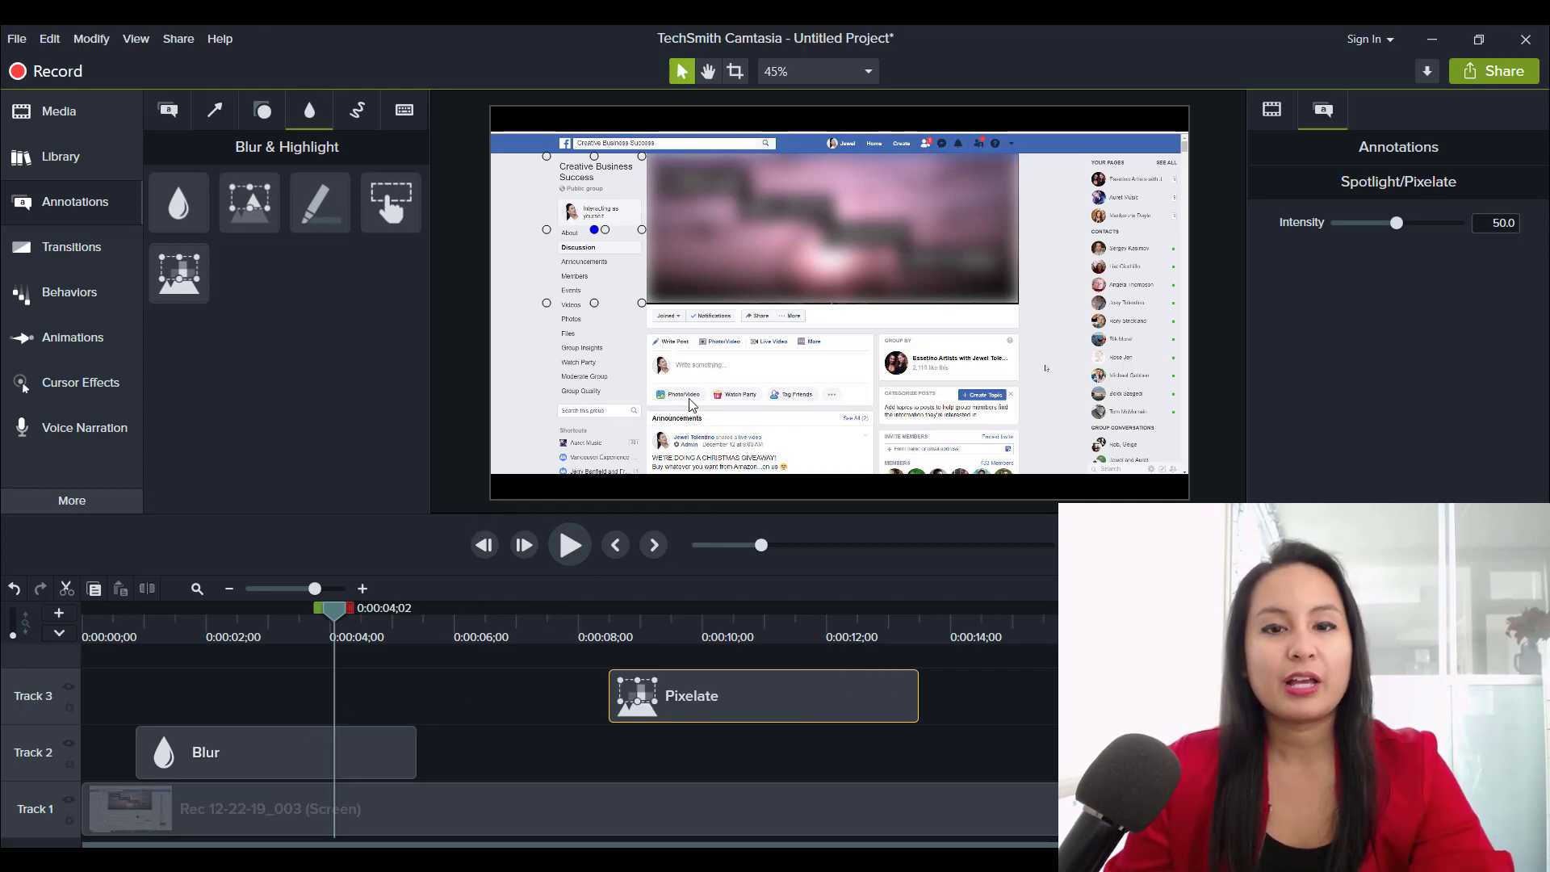
# Step: Duplicate the Blur clip onto Track 3 directly above the original and fit the copy over the page's contacts column
pyautogui.click(390, 771)
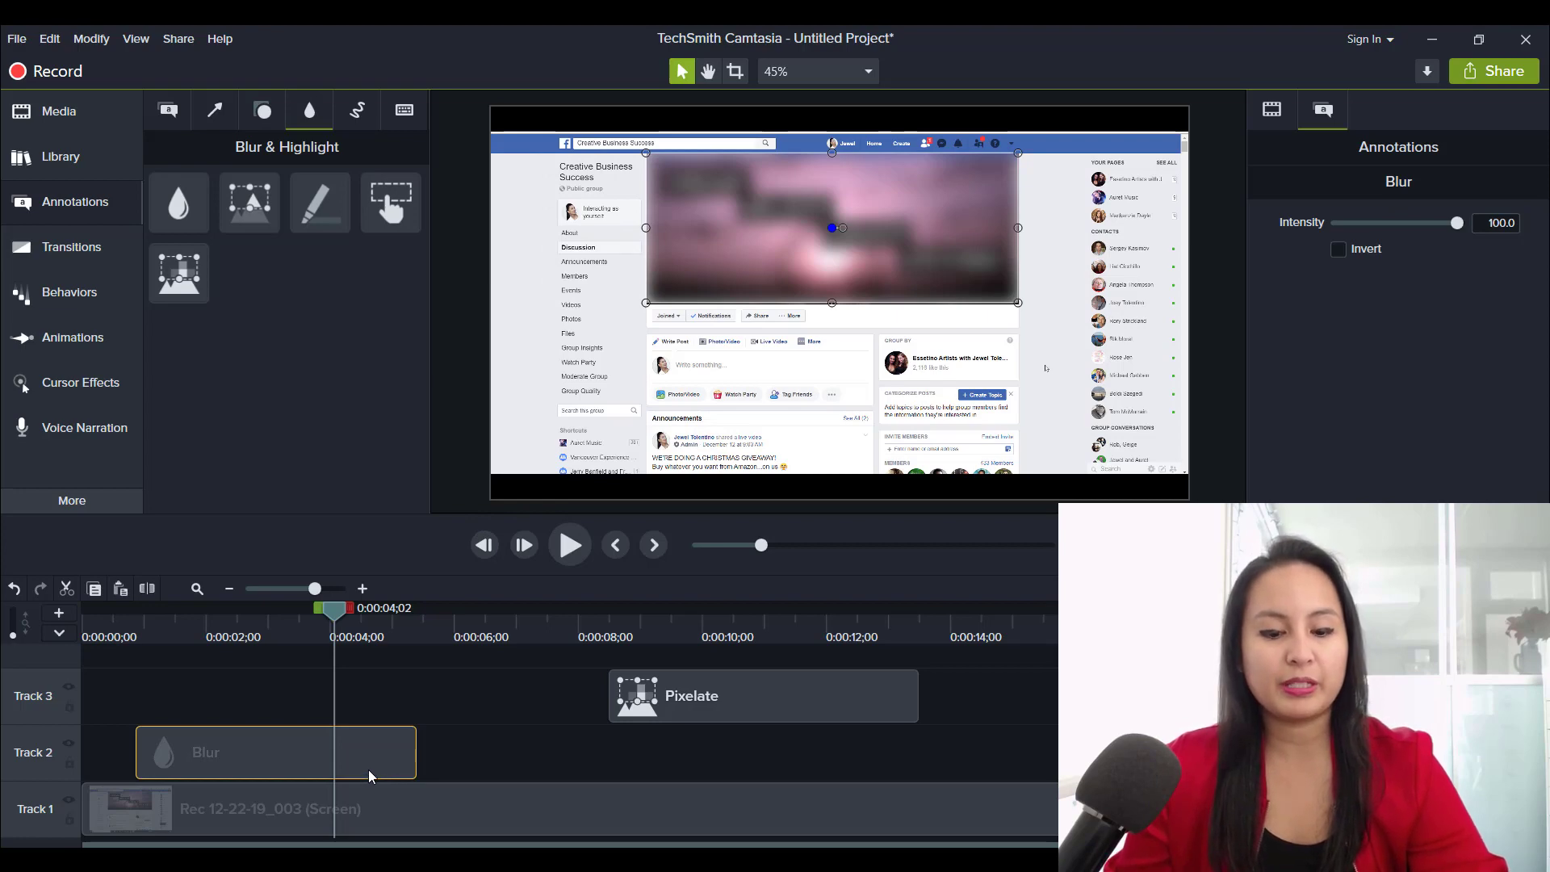
pyautogui.moveTo(369, 777); pyautogui.dragTo(243, 702)
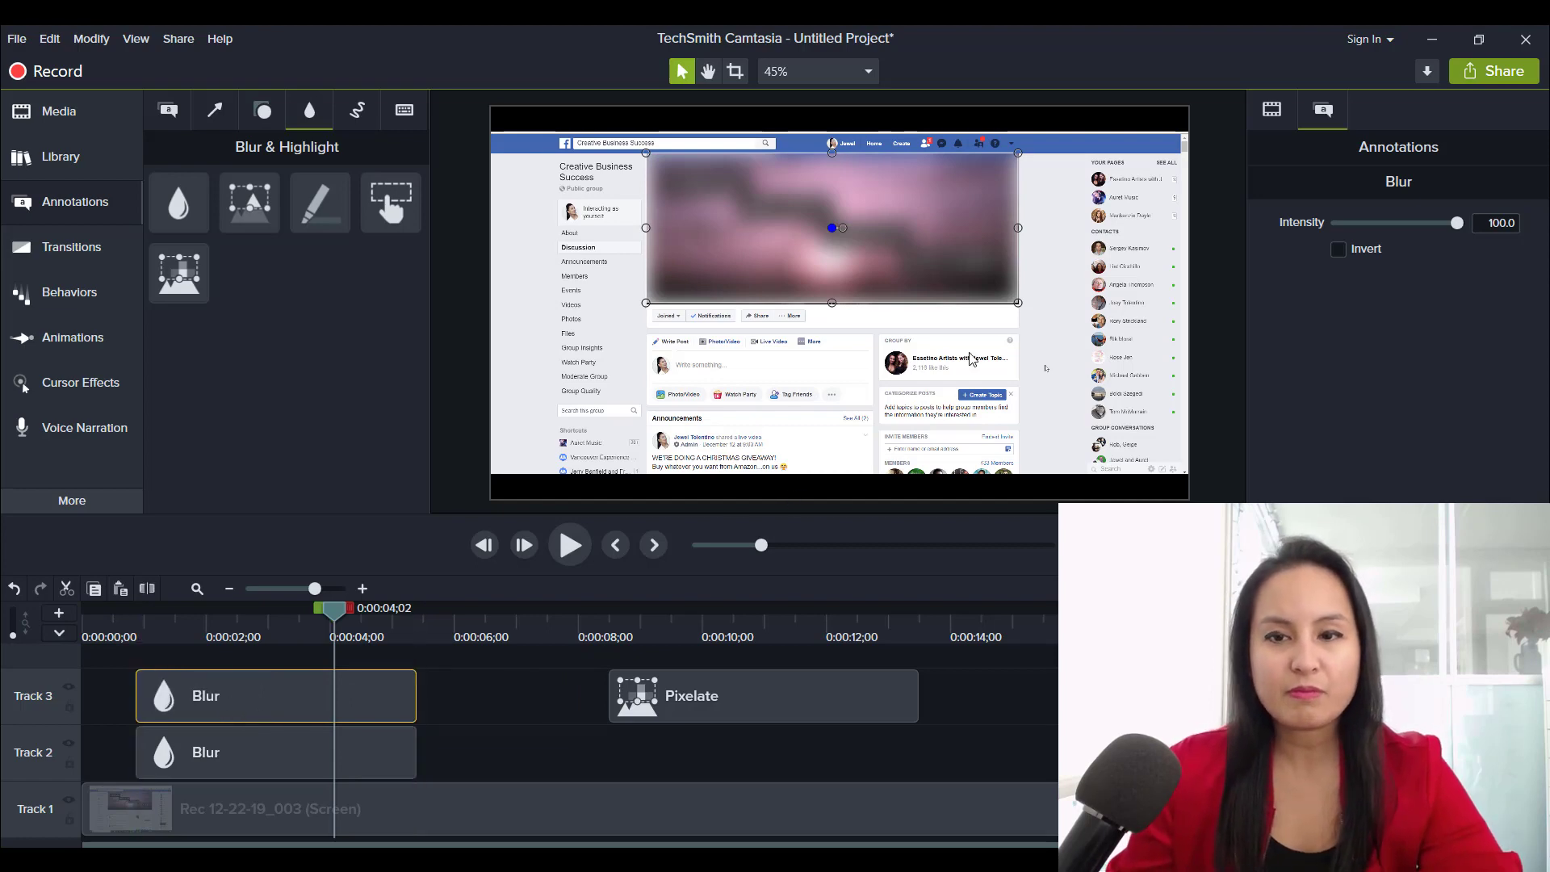
pyautogui.moveTo(1018, 302); pyautogui.dragTo(1224, 271)
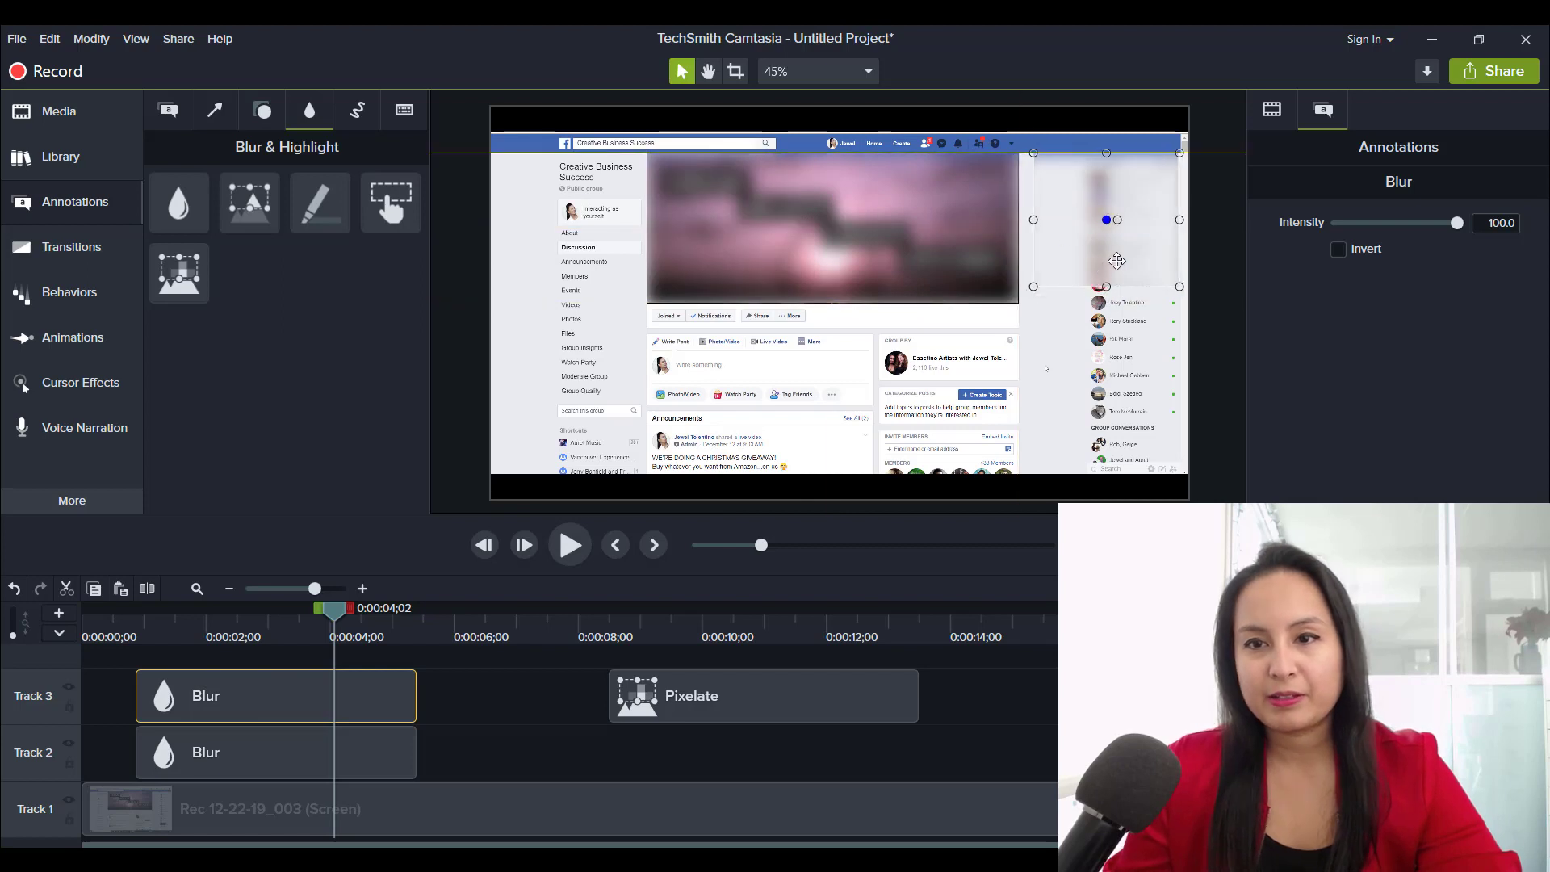
pyautogui.moveTo(1037, 221); pyautogui.dragTo(1081, 224)
pyautogui.moveTo(1131, 289); pyautogui.dragTo(1100, 484)
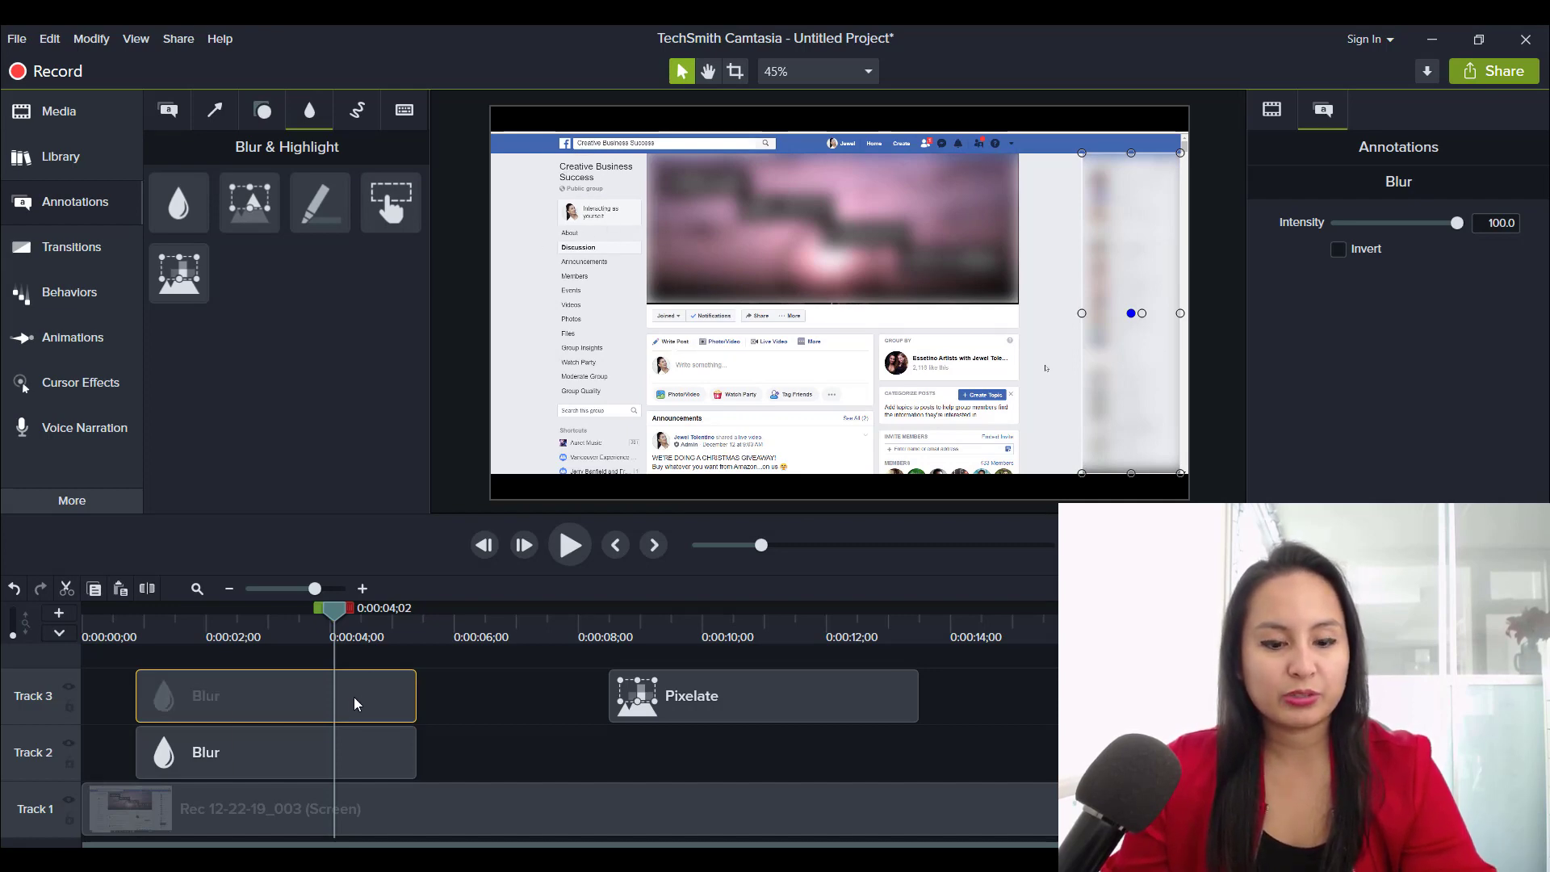
# Step: Duplicate the contacts blur onto Track 4 and reshape the copy to cover the Announcements section
pyautogui.moveTo(352, 708); pyautogui.dragTo(512, 665)
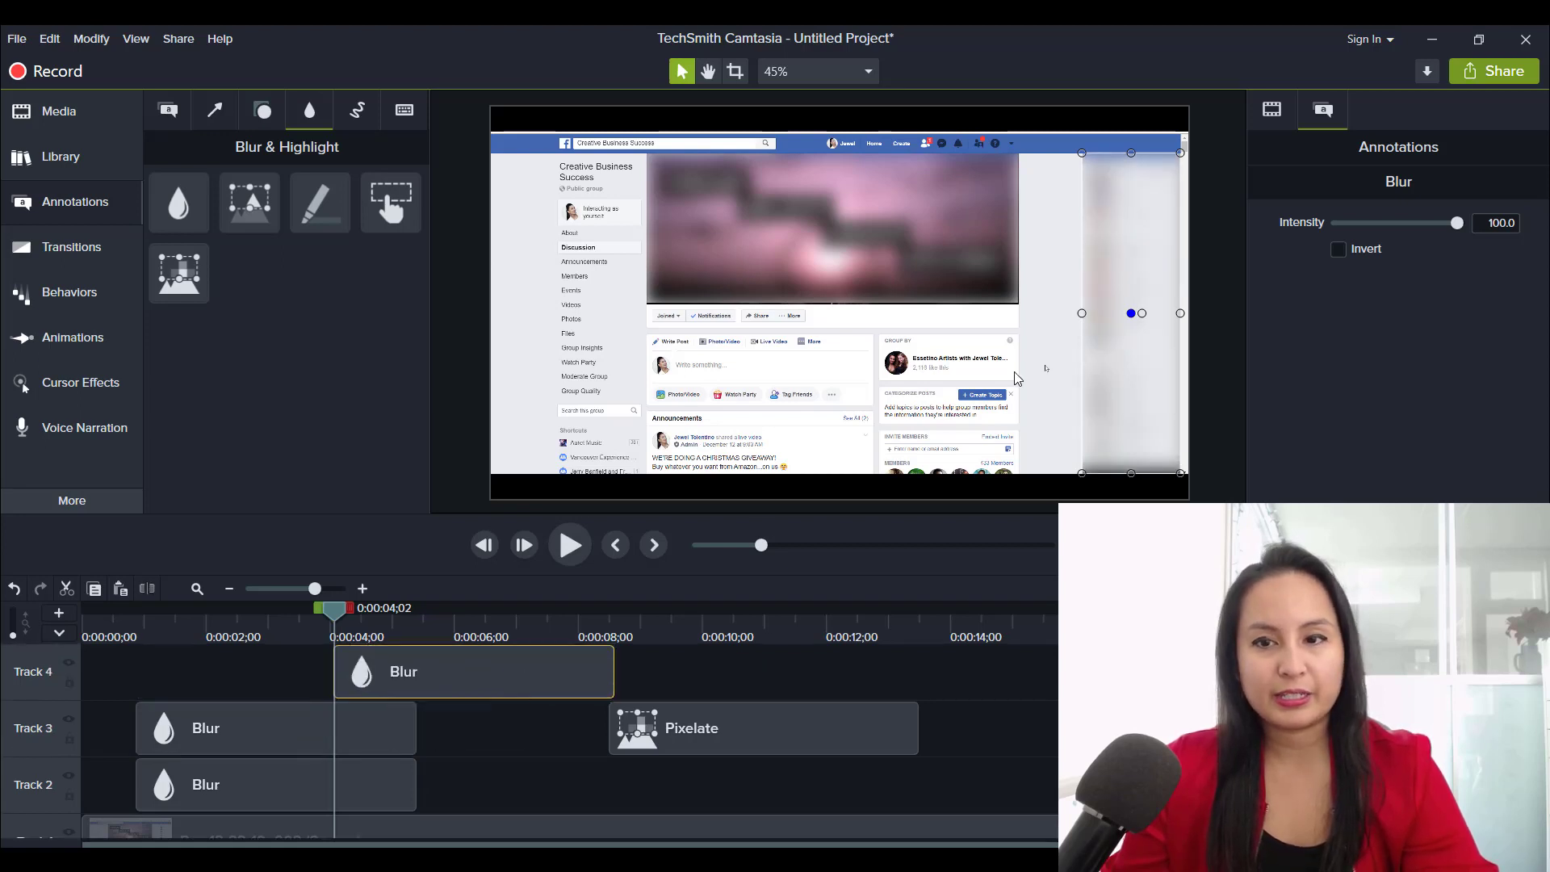
pyautogui.moveTo(1130, 313); pyautogui.dragTo(595, 312)
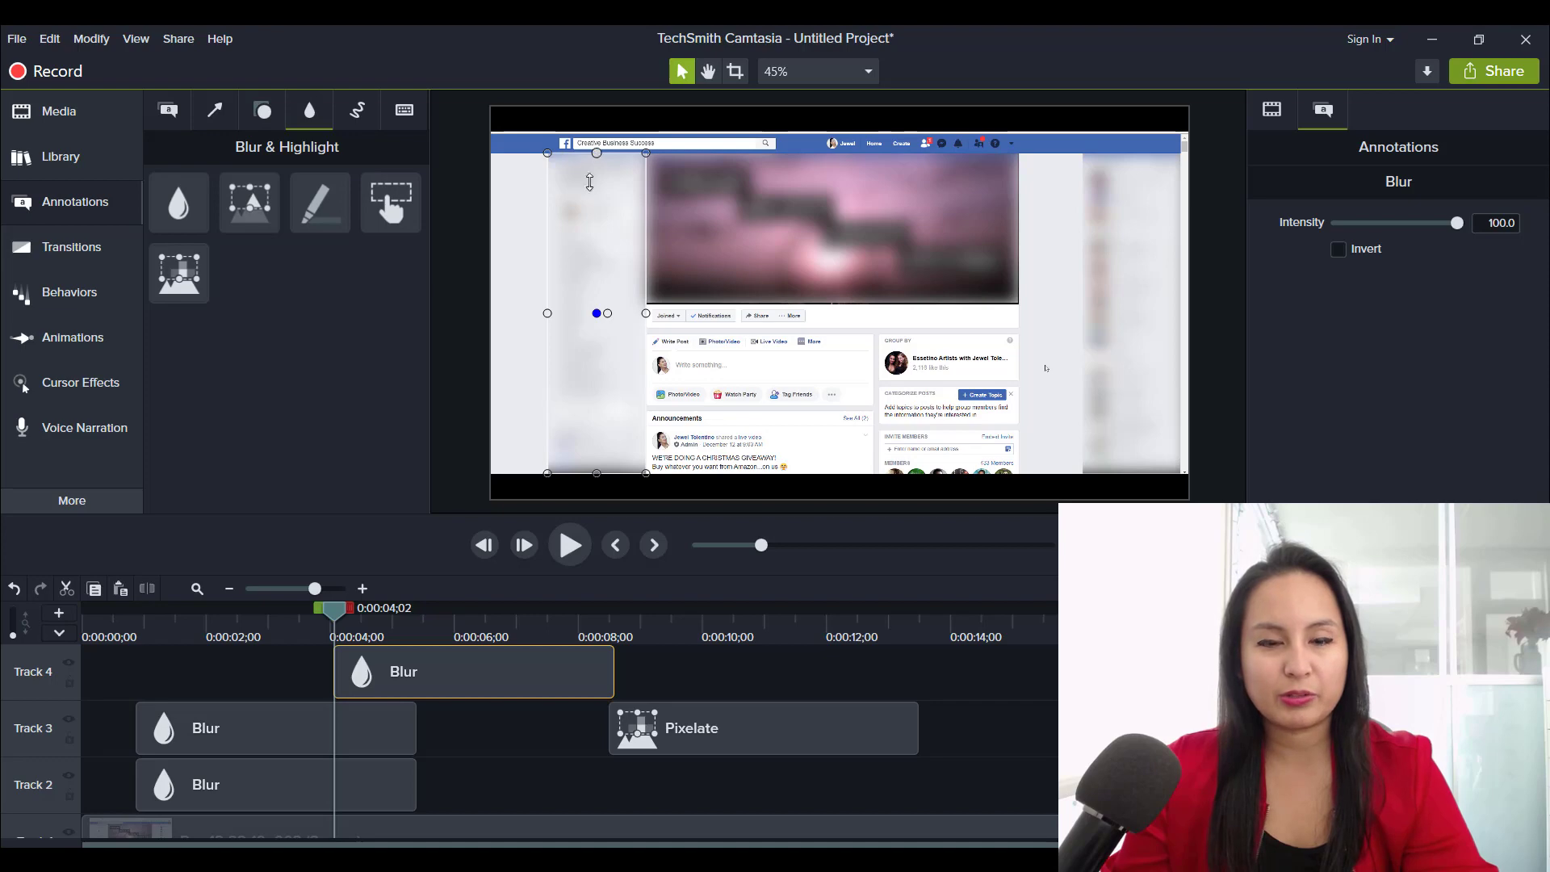
pyautogui.moveTo(597, 152)
pyautogui.mouseDown()
pyautogui.moveTo(596, 339)
pyautogui.moveTo(556, 350)
pyautogui.mouseUp()
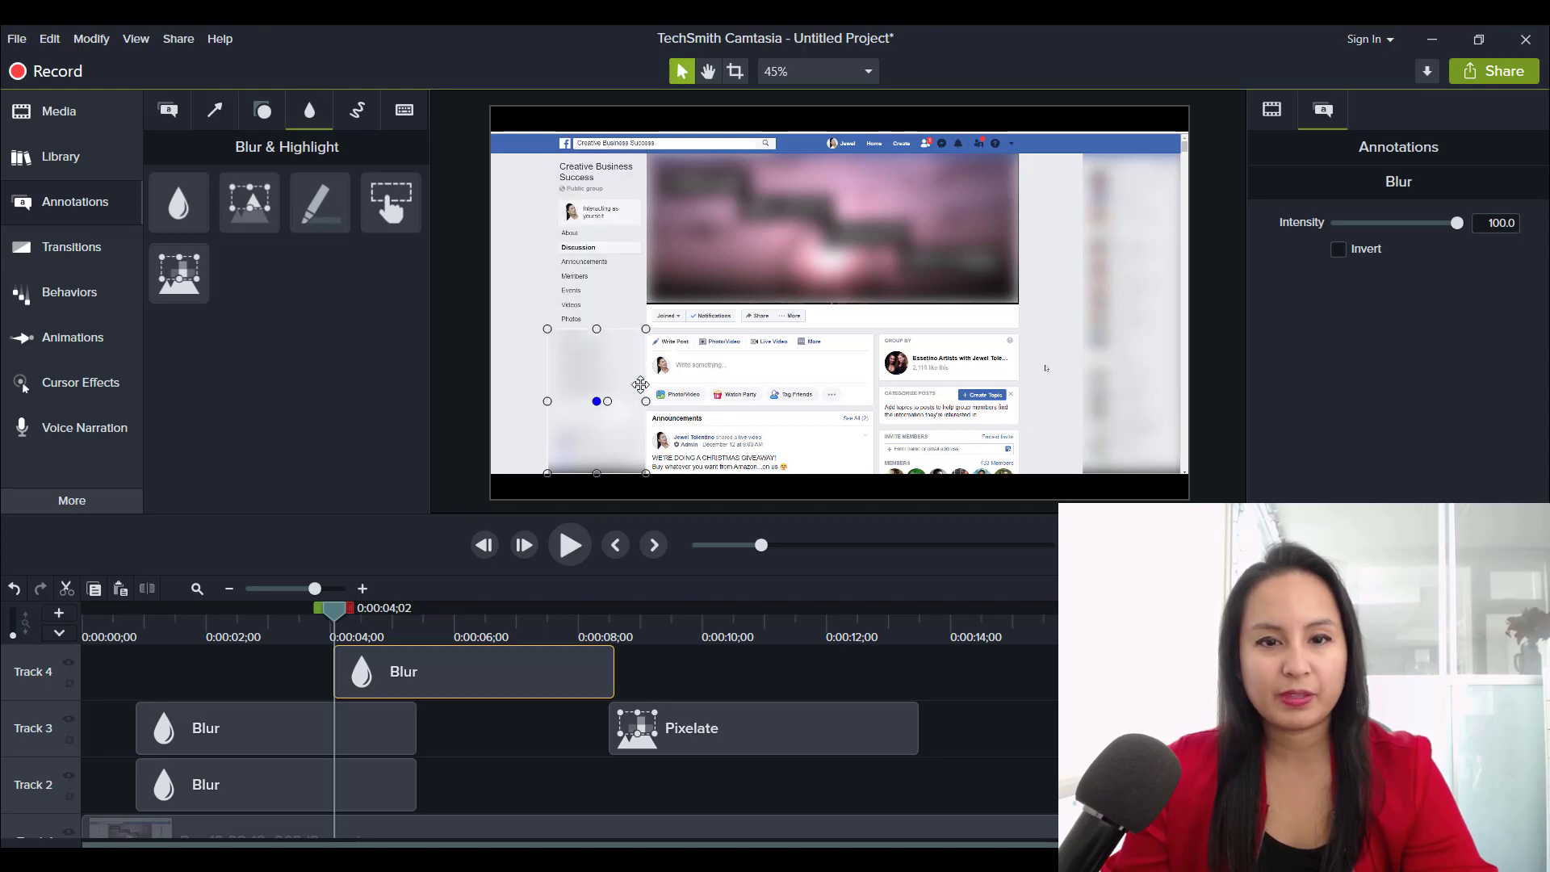
pyautogui.moveTo(645, 400); pyautogui.dragTo(877, 402)
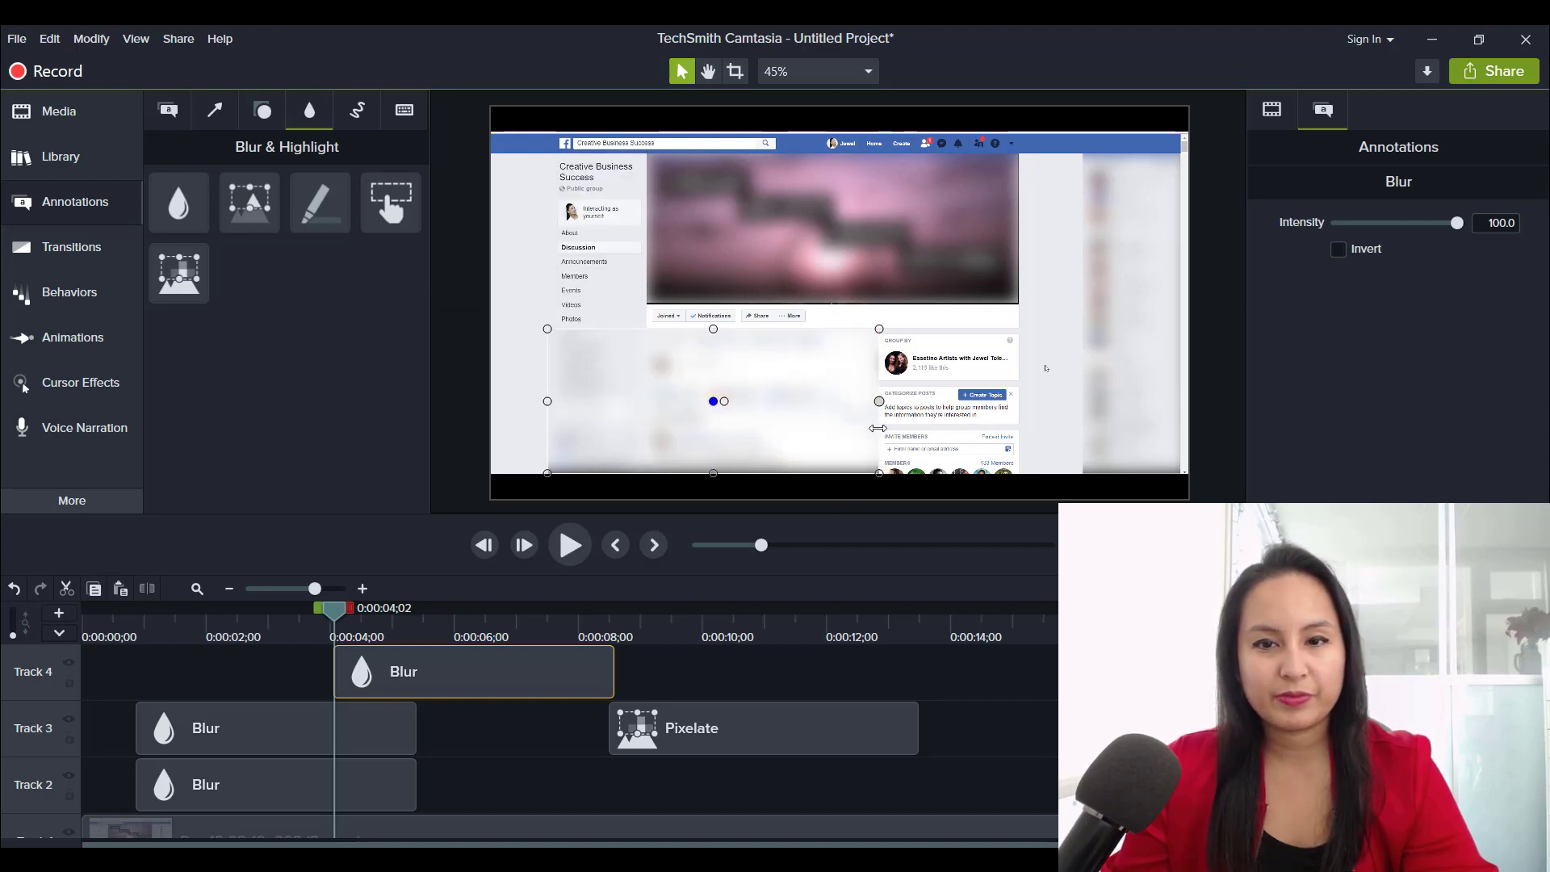
pyautogui.moveTo(547, 401); pyautogui.dragTo(646, 401)
pyautogui.moveTo(758, 334); pyautogui.dragTo(724, 404)
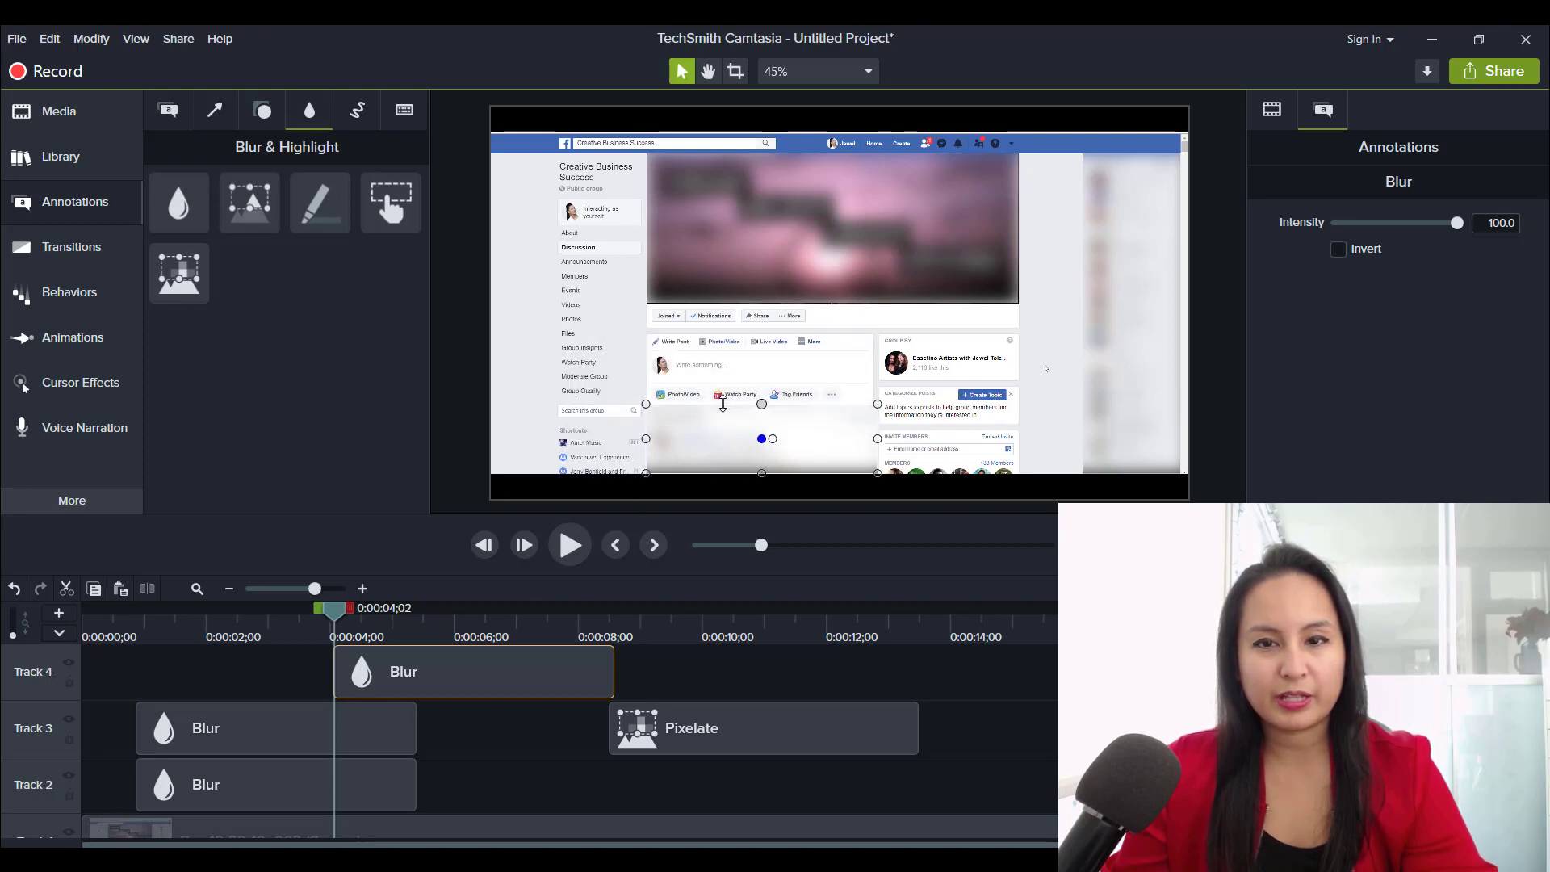
pyautogui.click(467, 410)
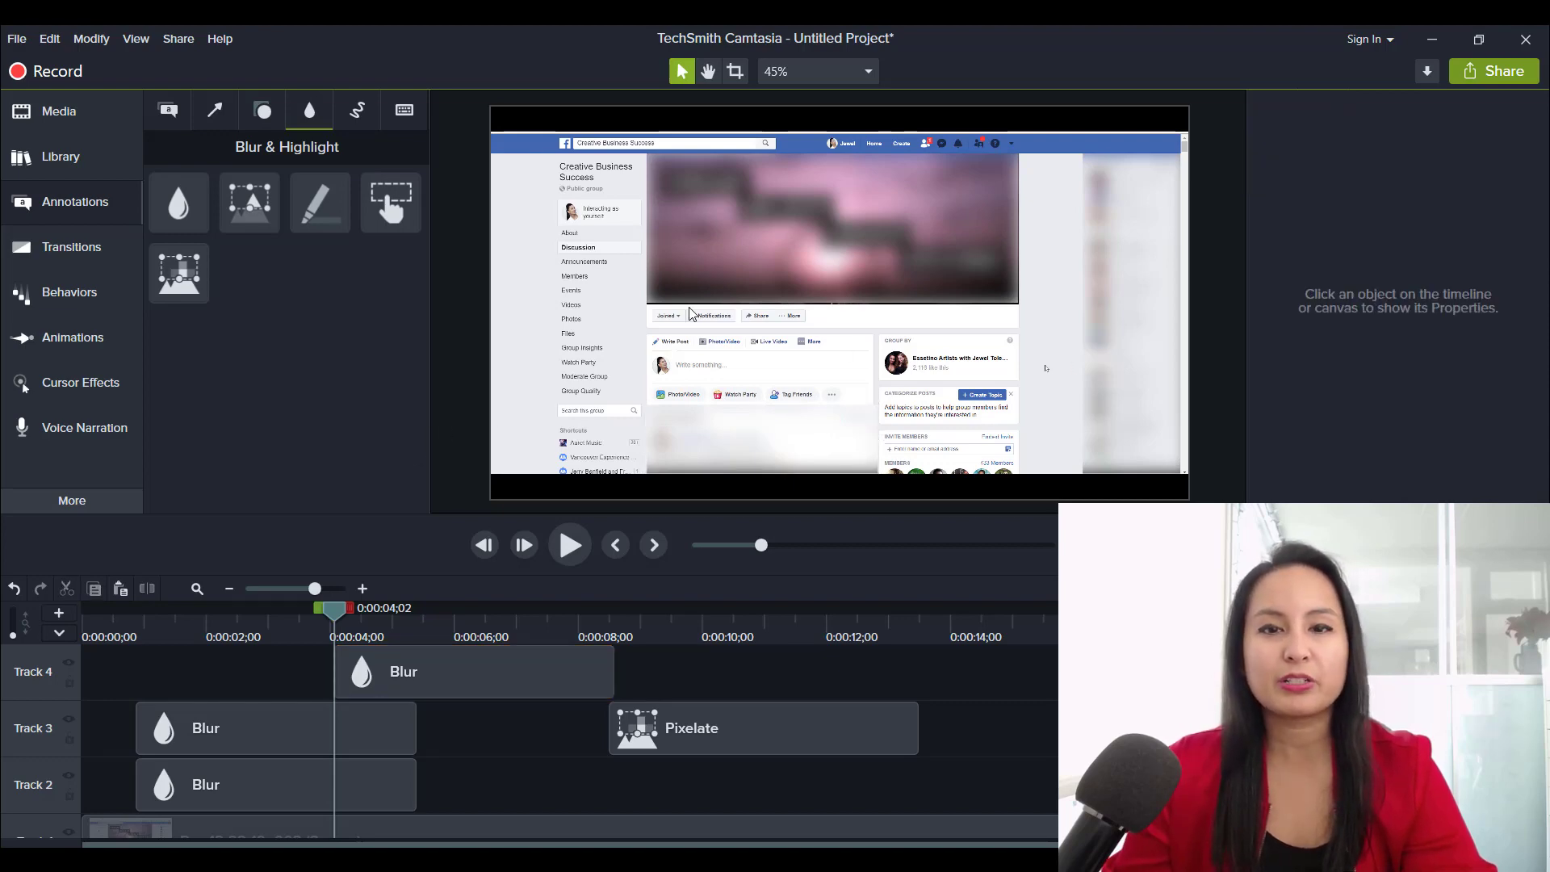
# Step: Align the Track 4 Blur clip with the blur clips on Tracks 2 and 3, and play back the point where they end
pyautogui.moveTo(467, 675); pyautogui.dragTo(255, 696)
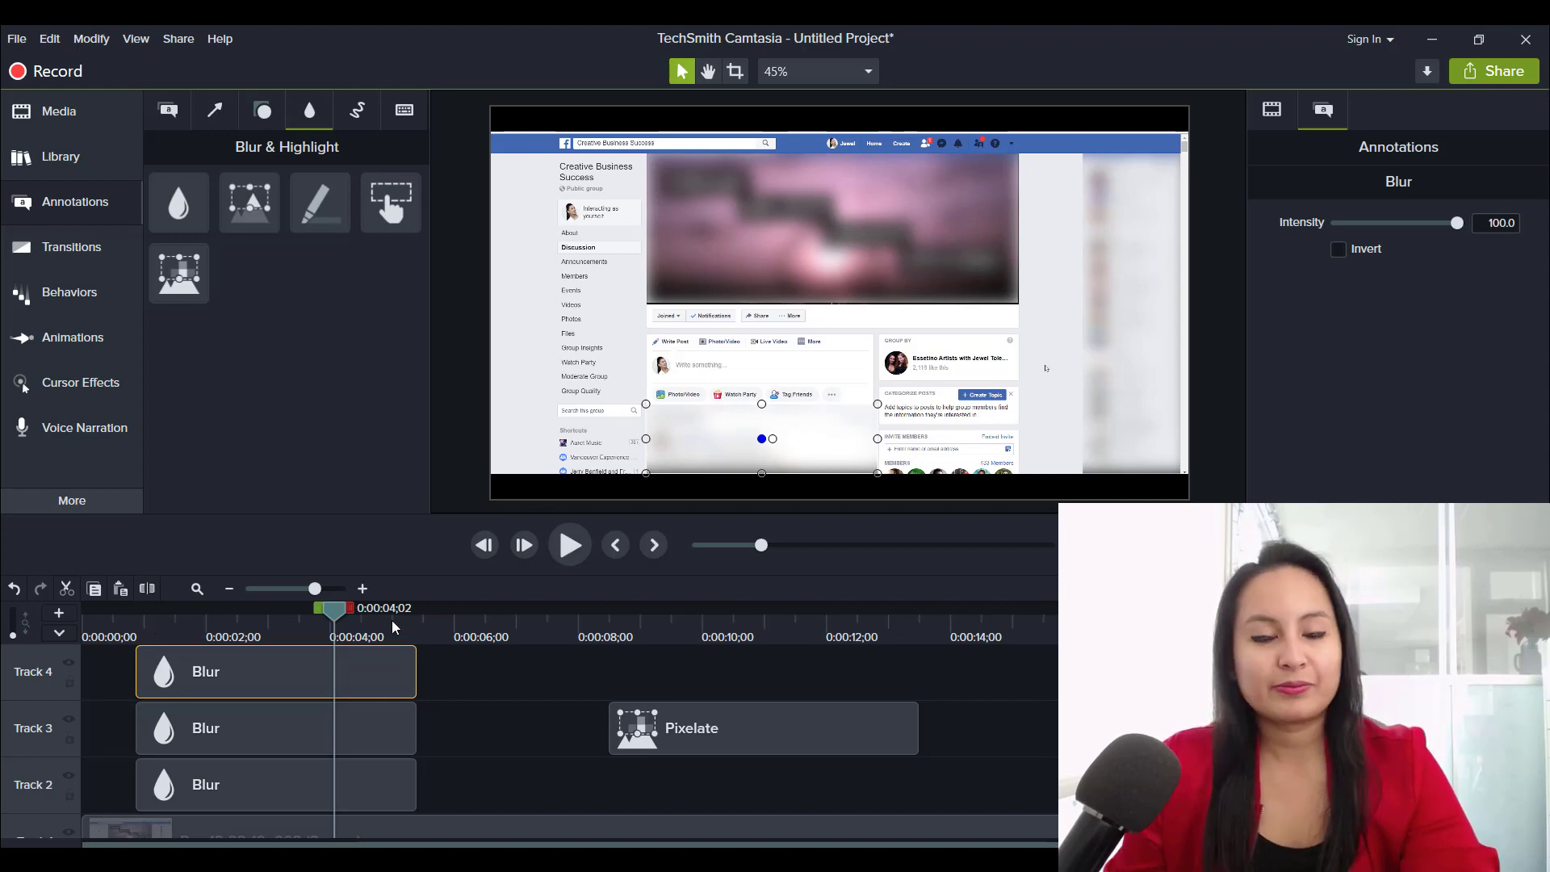
pyautogui.moveTo(416, 670); pyautogui.dragTo(414, 670)
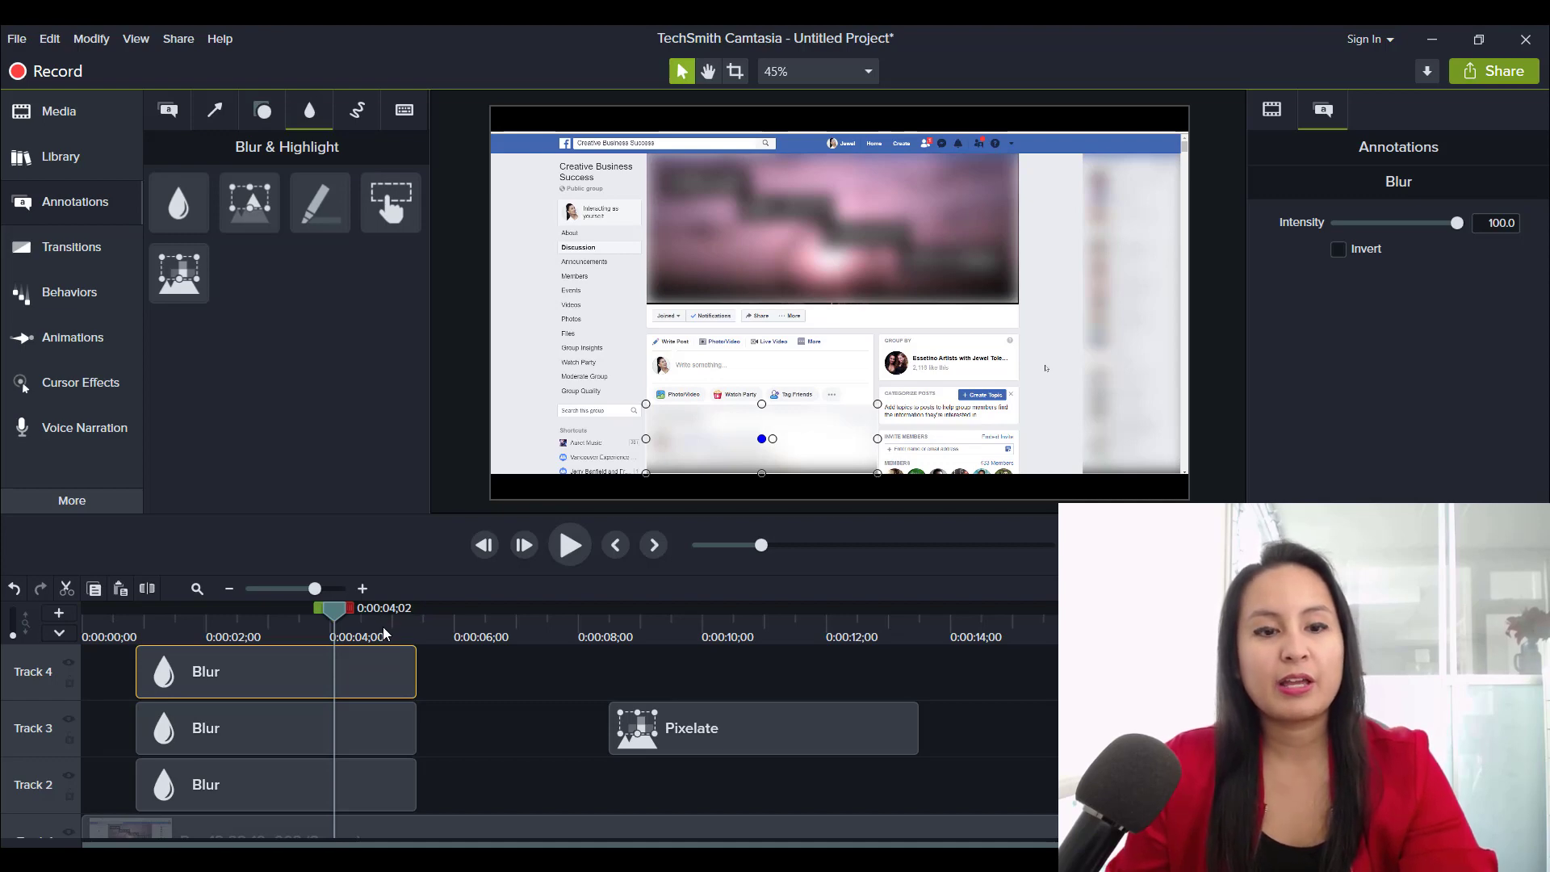
pyautogui.moveTo(385, 634); pyautogui.dragTo(410, 630)
pyautogui.press('space')
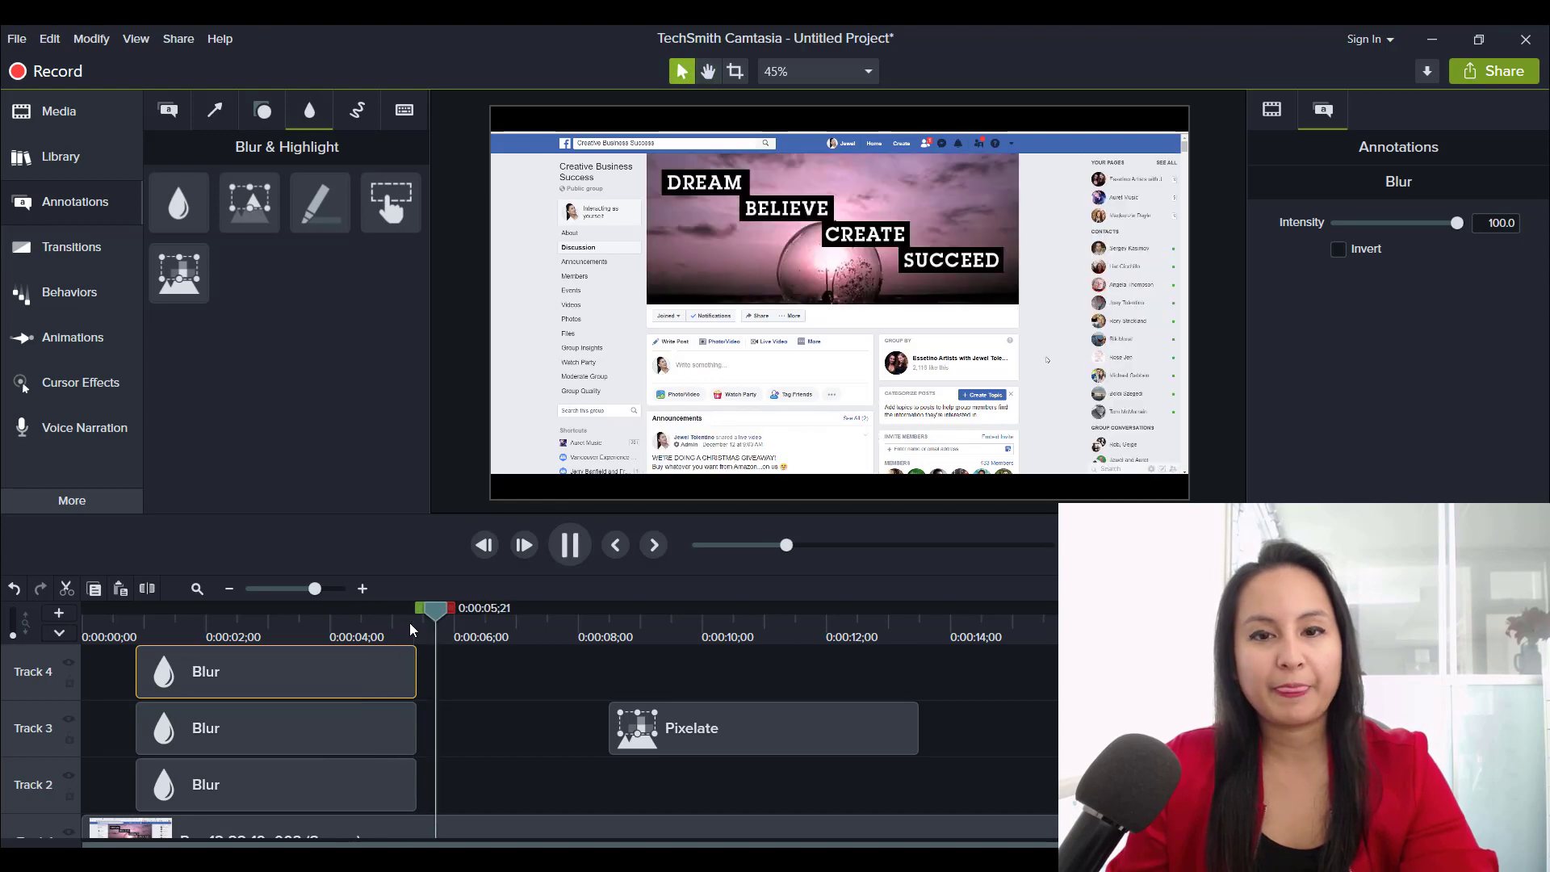
pyautogui.press('space')
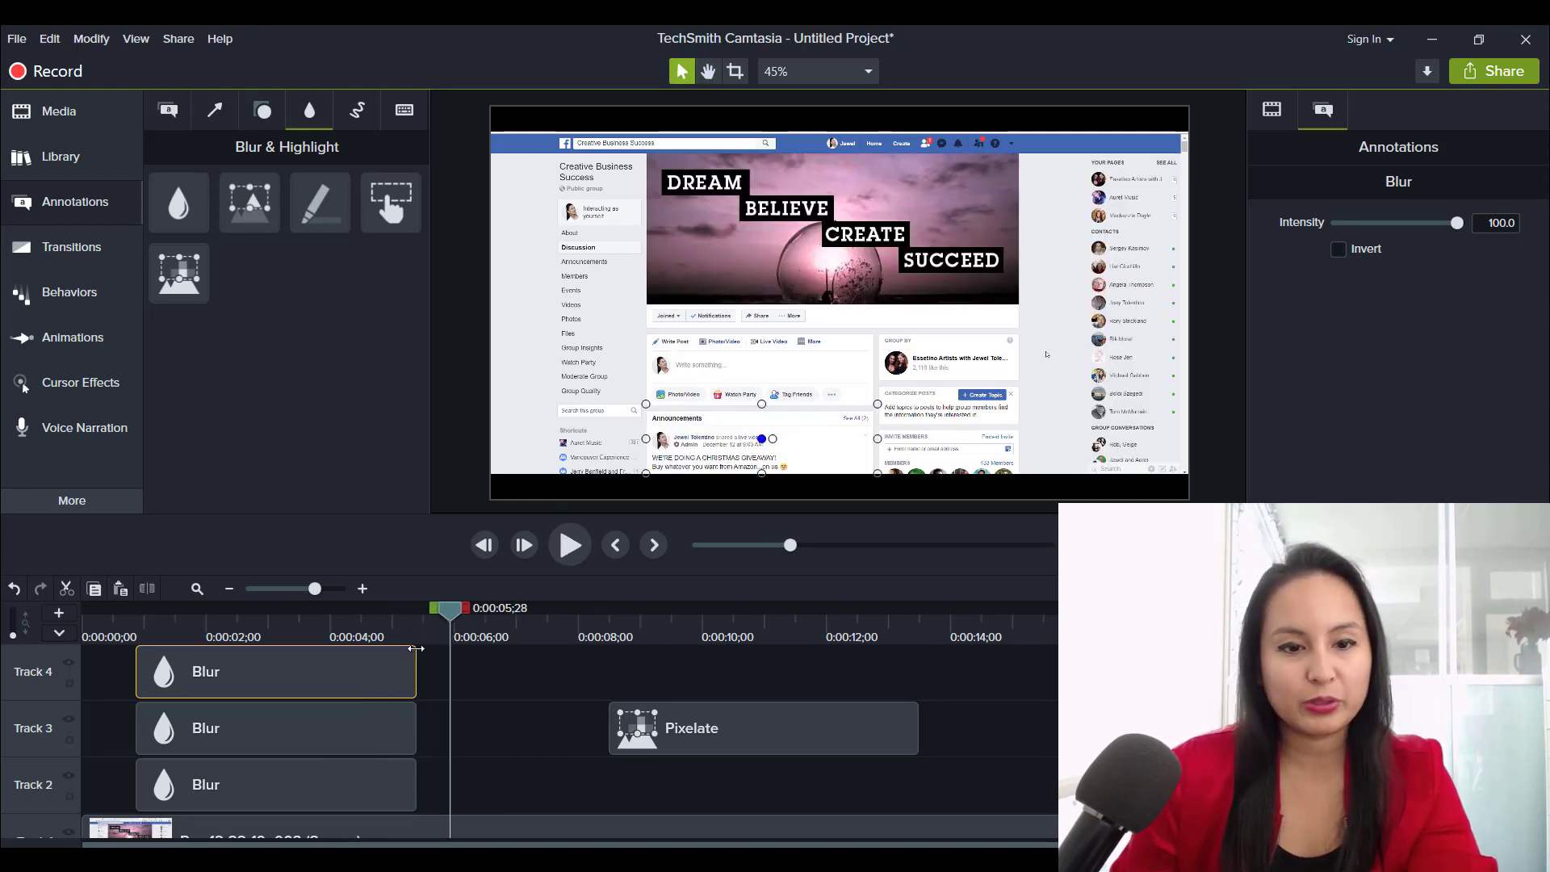
pyautogui.click(350, 624)
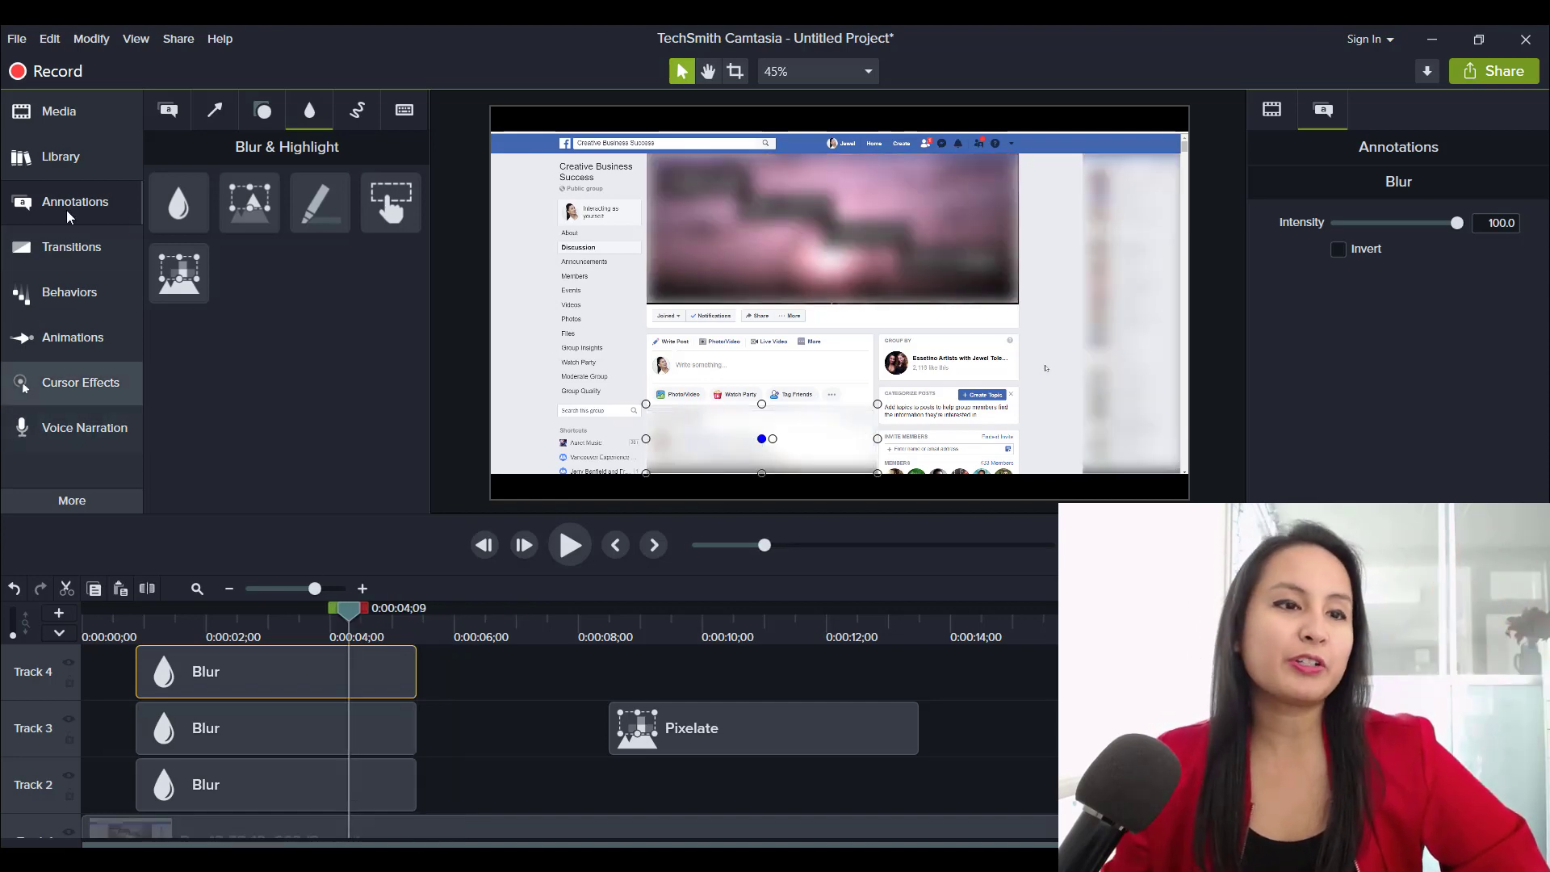